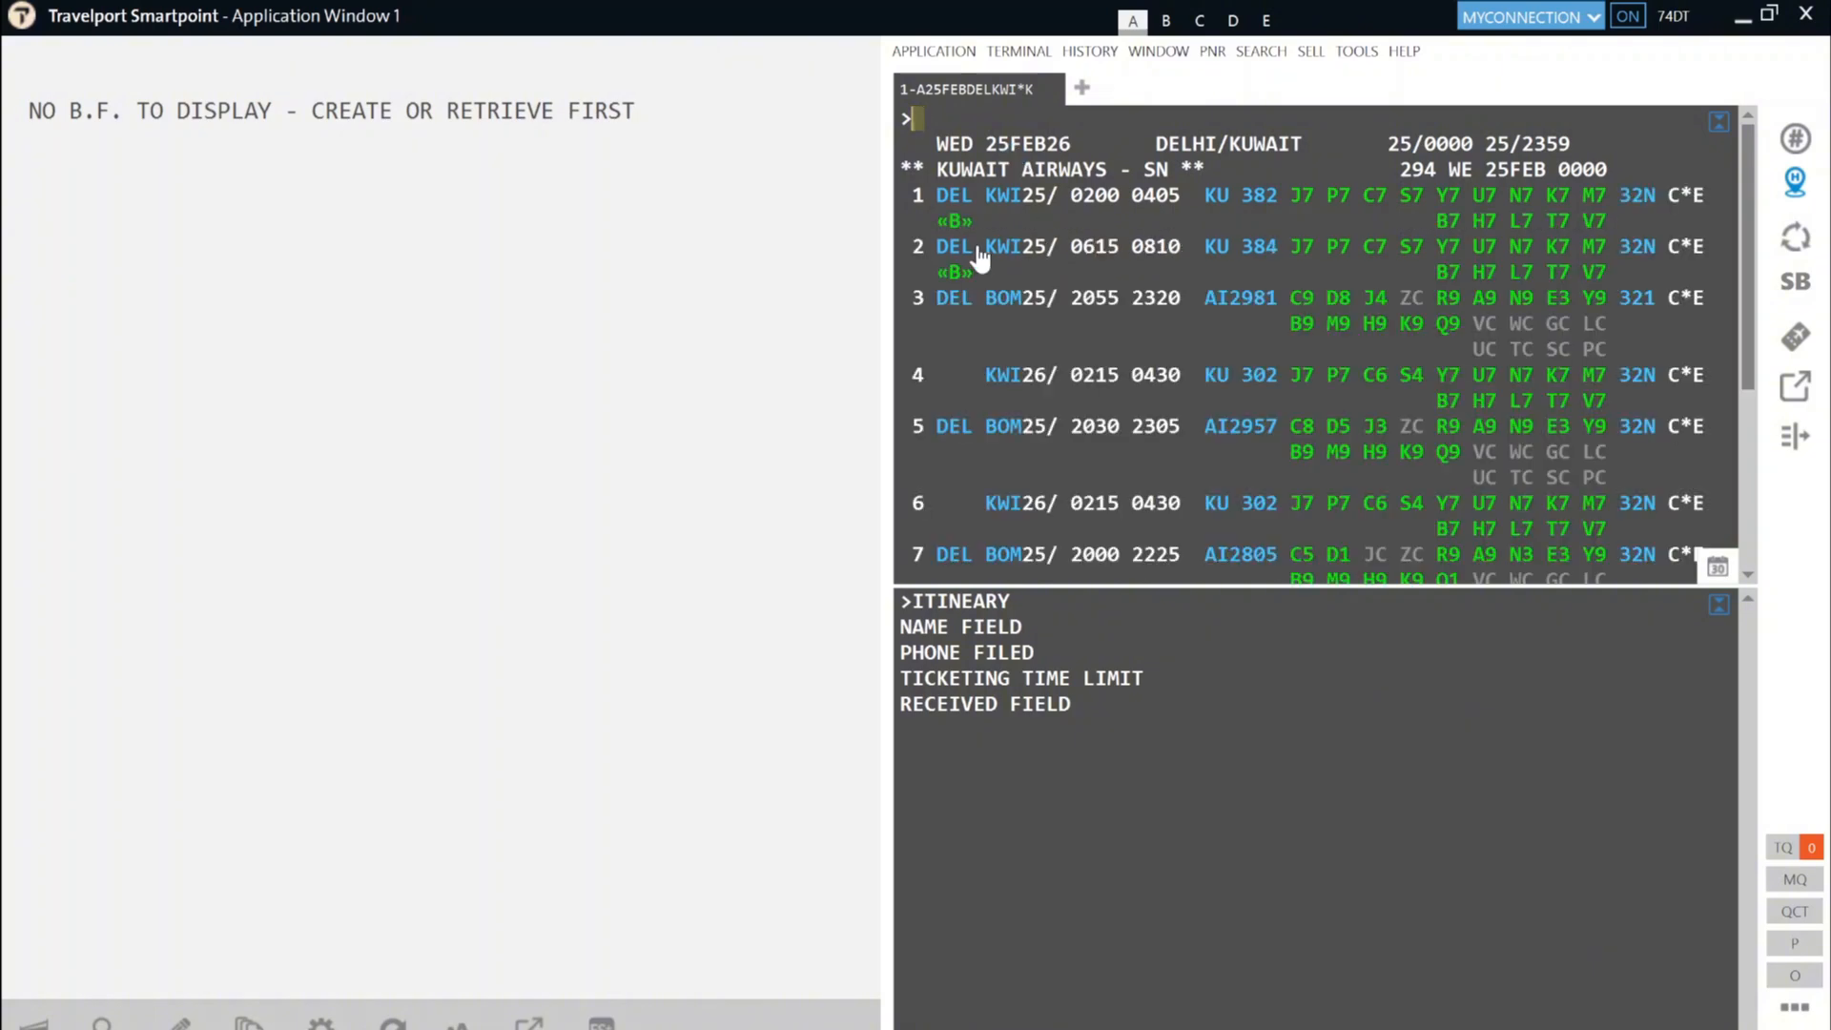
Step: Sell one K-class seat on KU 382 Delhi–Kuwait, 25 February, from availability line 1 with the entry 01K1
{"action": "scroll", "coordinate": [982, 277], "scroll_direction": "down", "scroll_amount": 3}
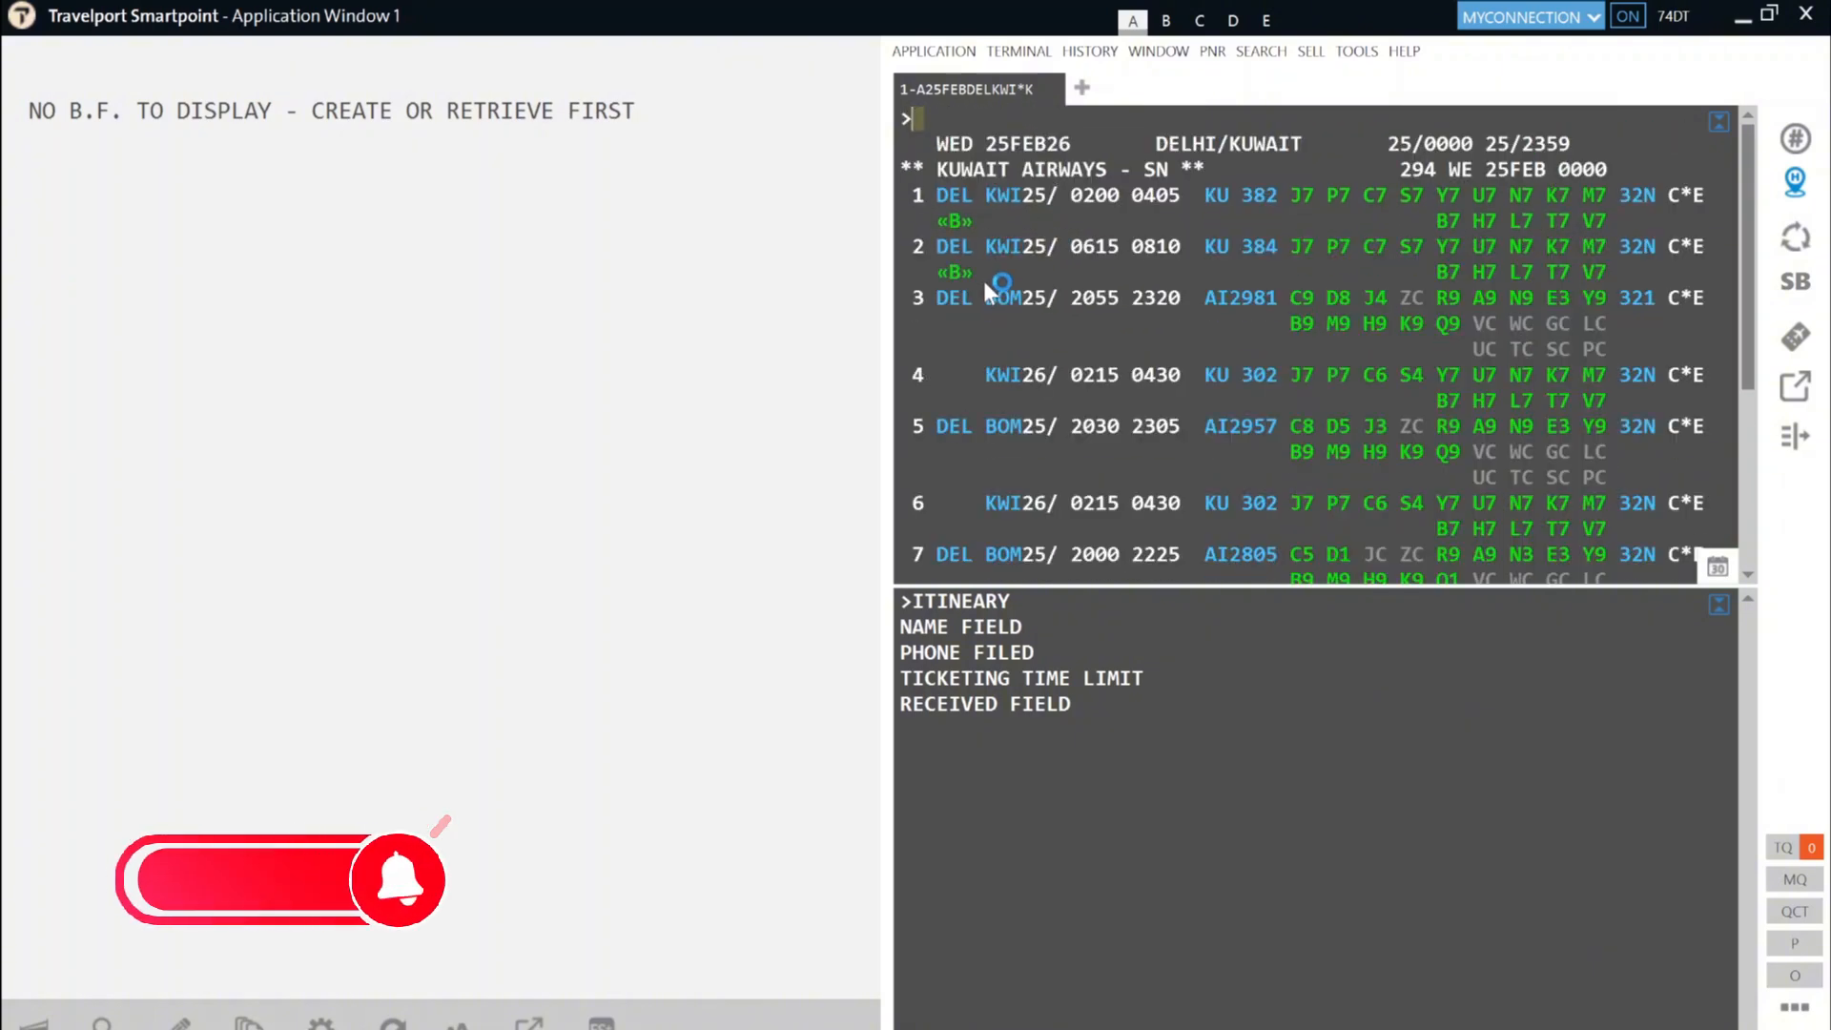
{"action": "scroll", "coordinate": [982, 297], "scroll_direction": "down", "scroll_amount": 2}
{"action": "scroll", "coordinate": [982, 310], "scroll_direction": "up", "scroll_amount": 1}
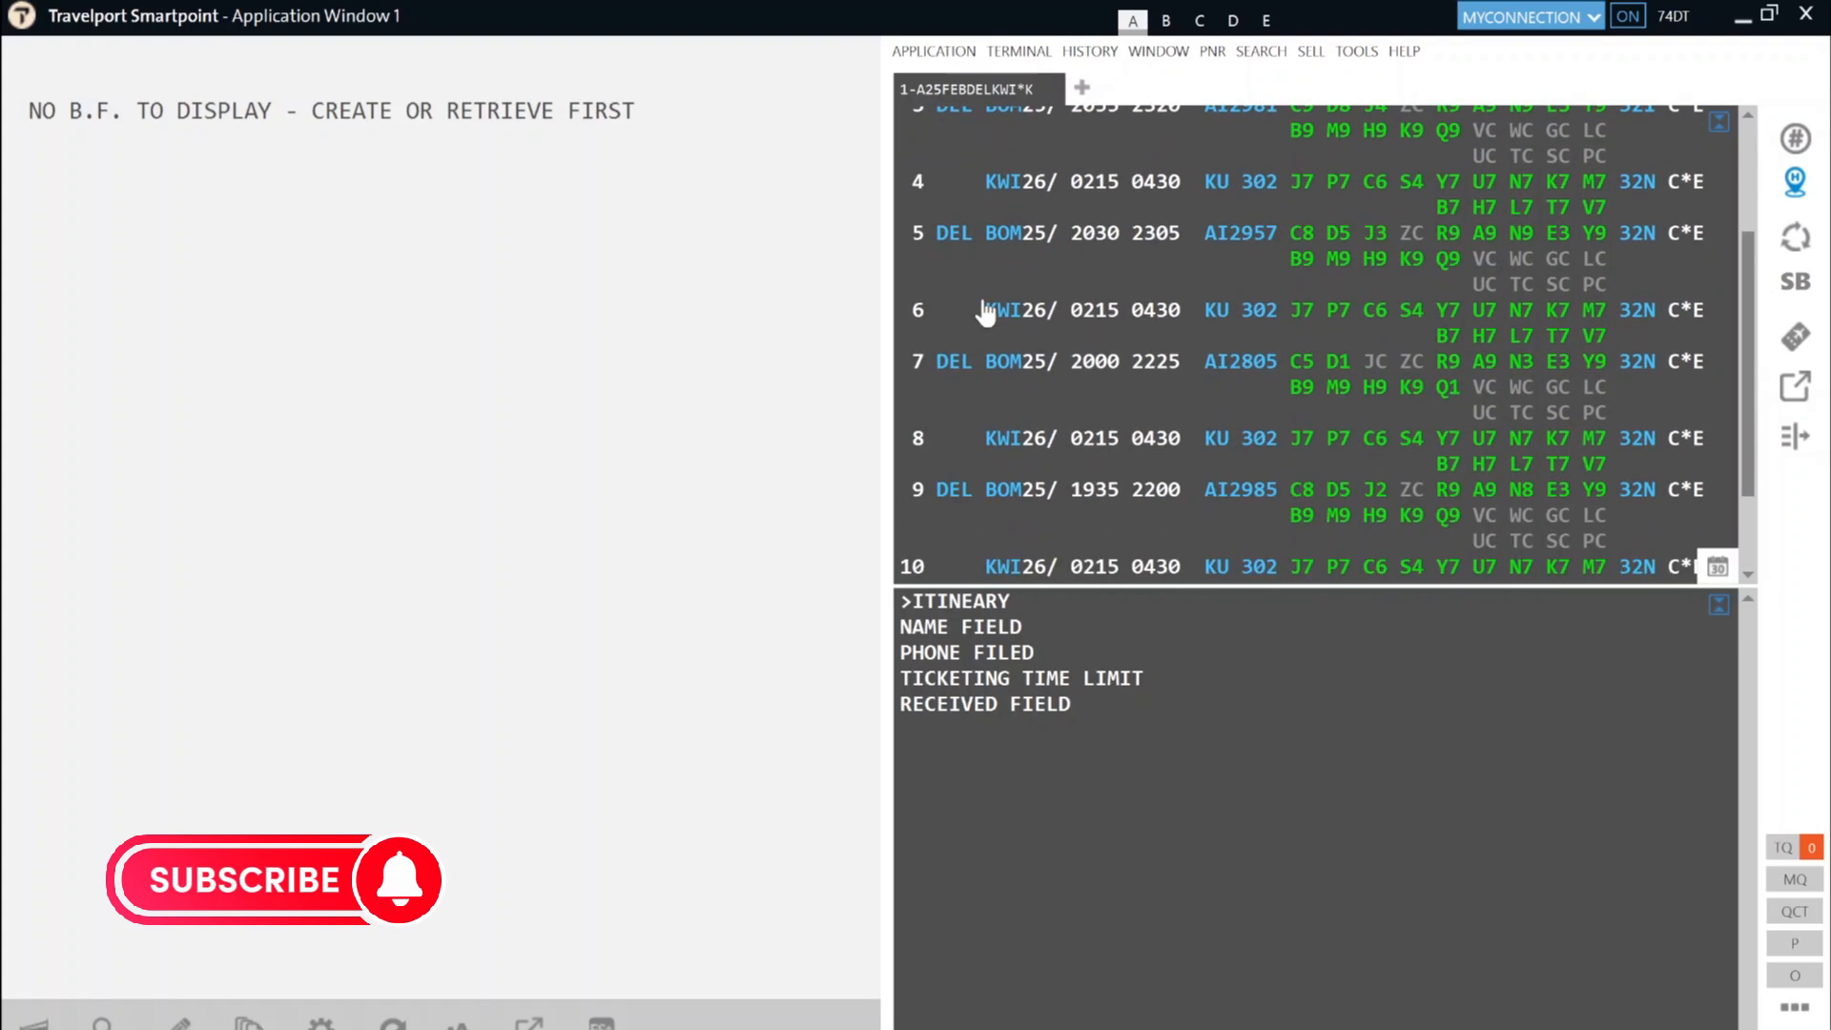
{"action": "scroll", "coordinate": [982, 310], "scroll_direction": "down", "scroll_amount": 1}
{"action": "type", "text": "01K1"}
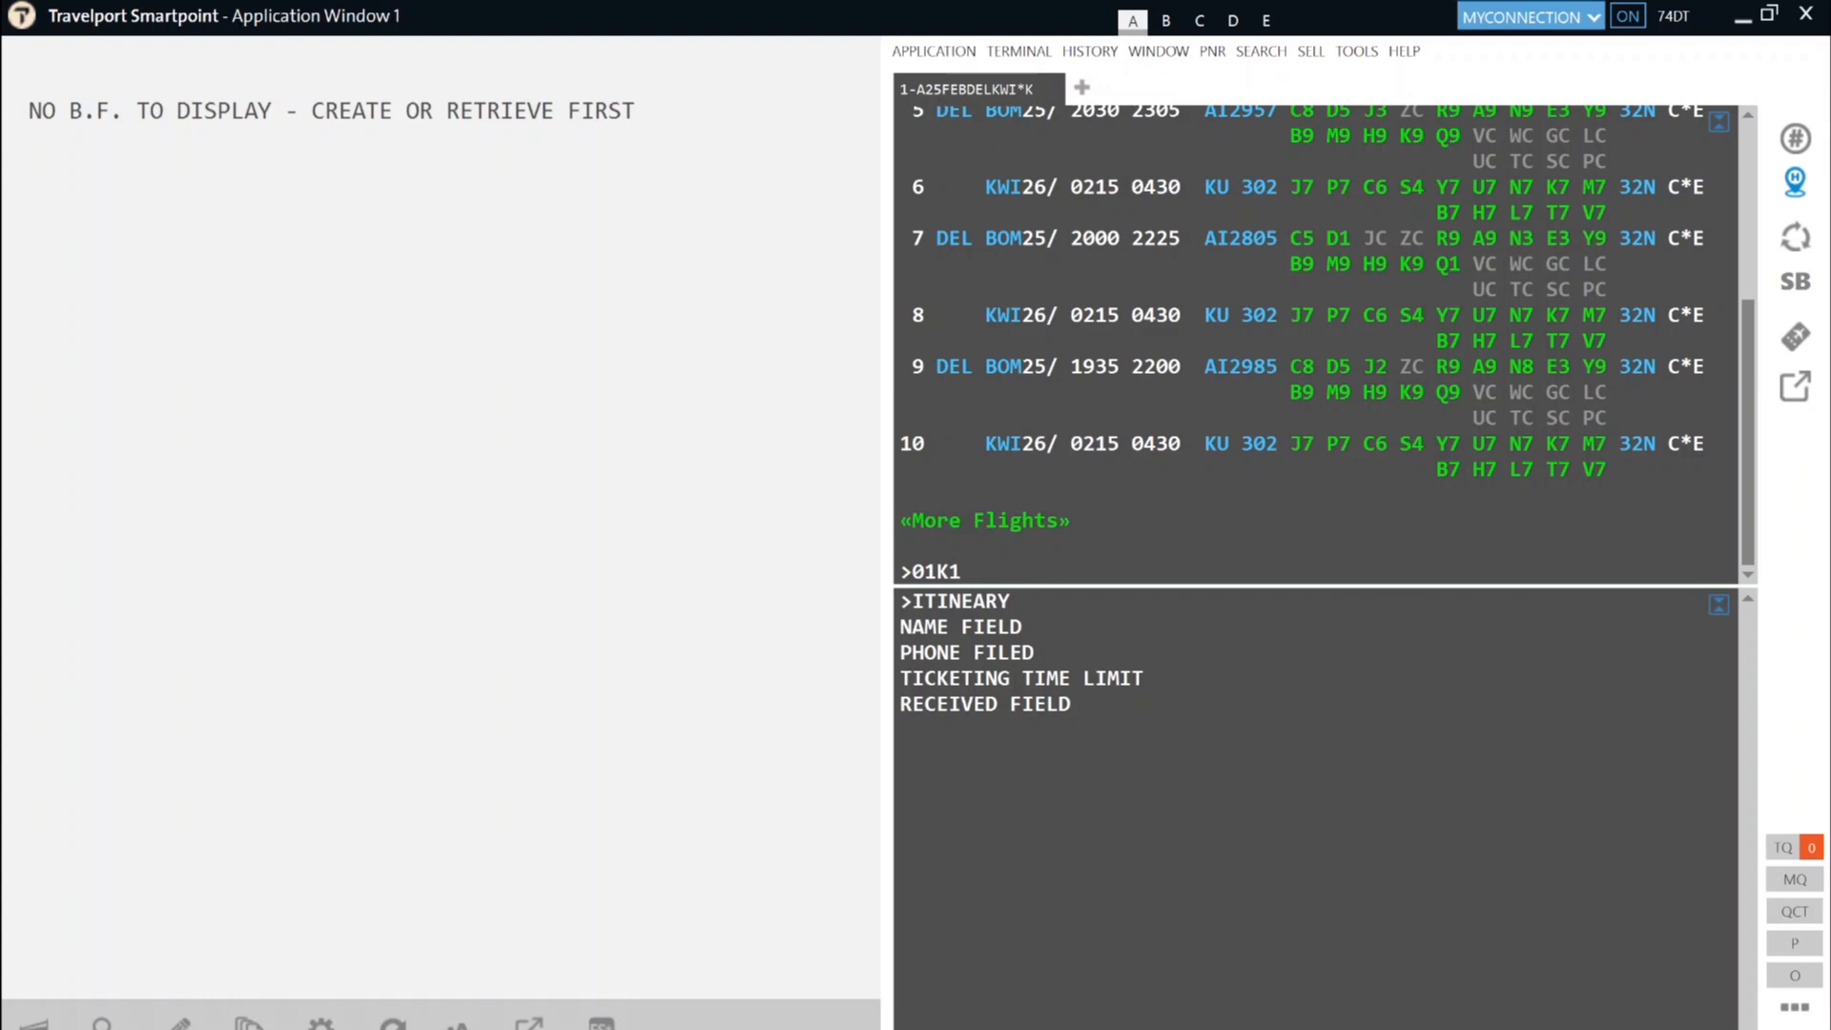
{"action": "key", "text": "Return"}
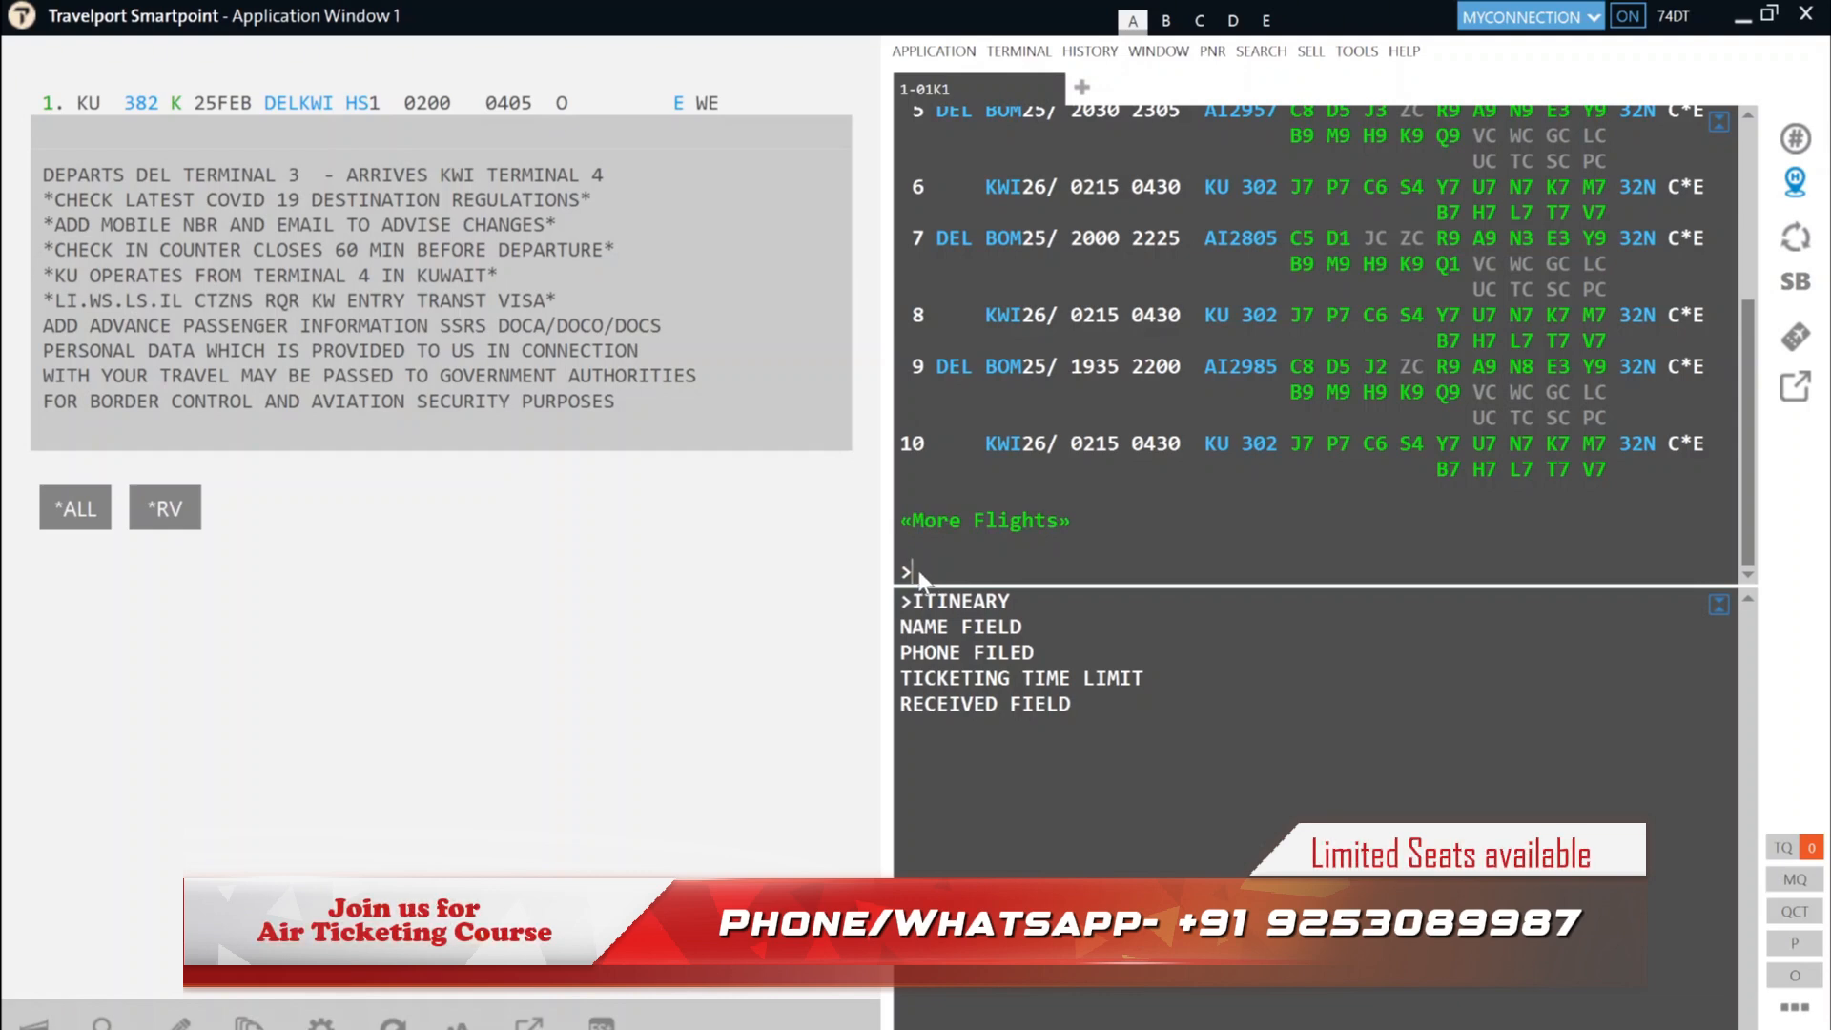
Step: Price the itinerary with FQ, review the fare, baggage and fee details, and redisplay the booking file with *R
{"action": "type", "text": "FQ"}
{"action": "left_click", "coordinate": [918, 571]}
{"action": "key", "text": "Return"}
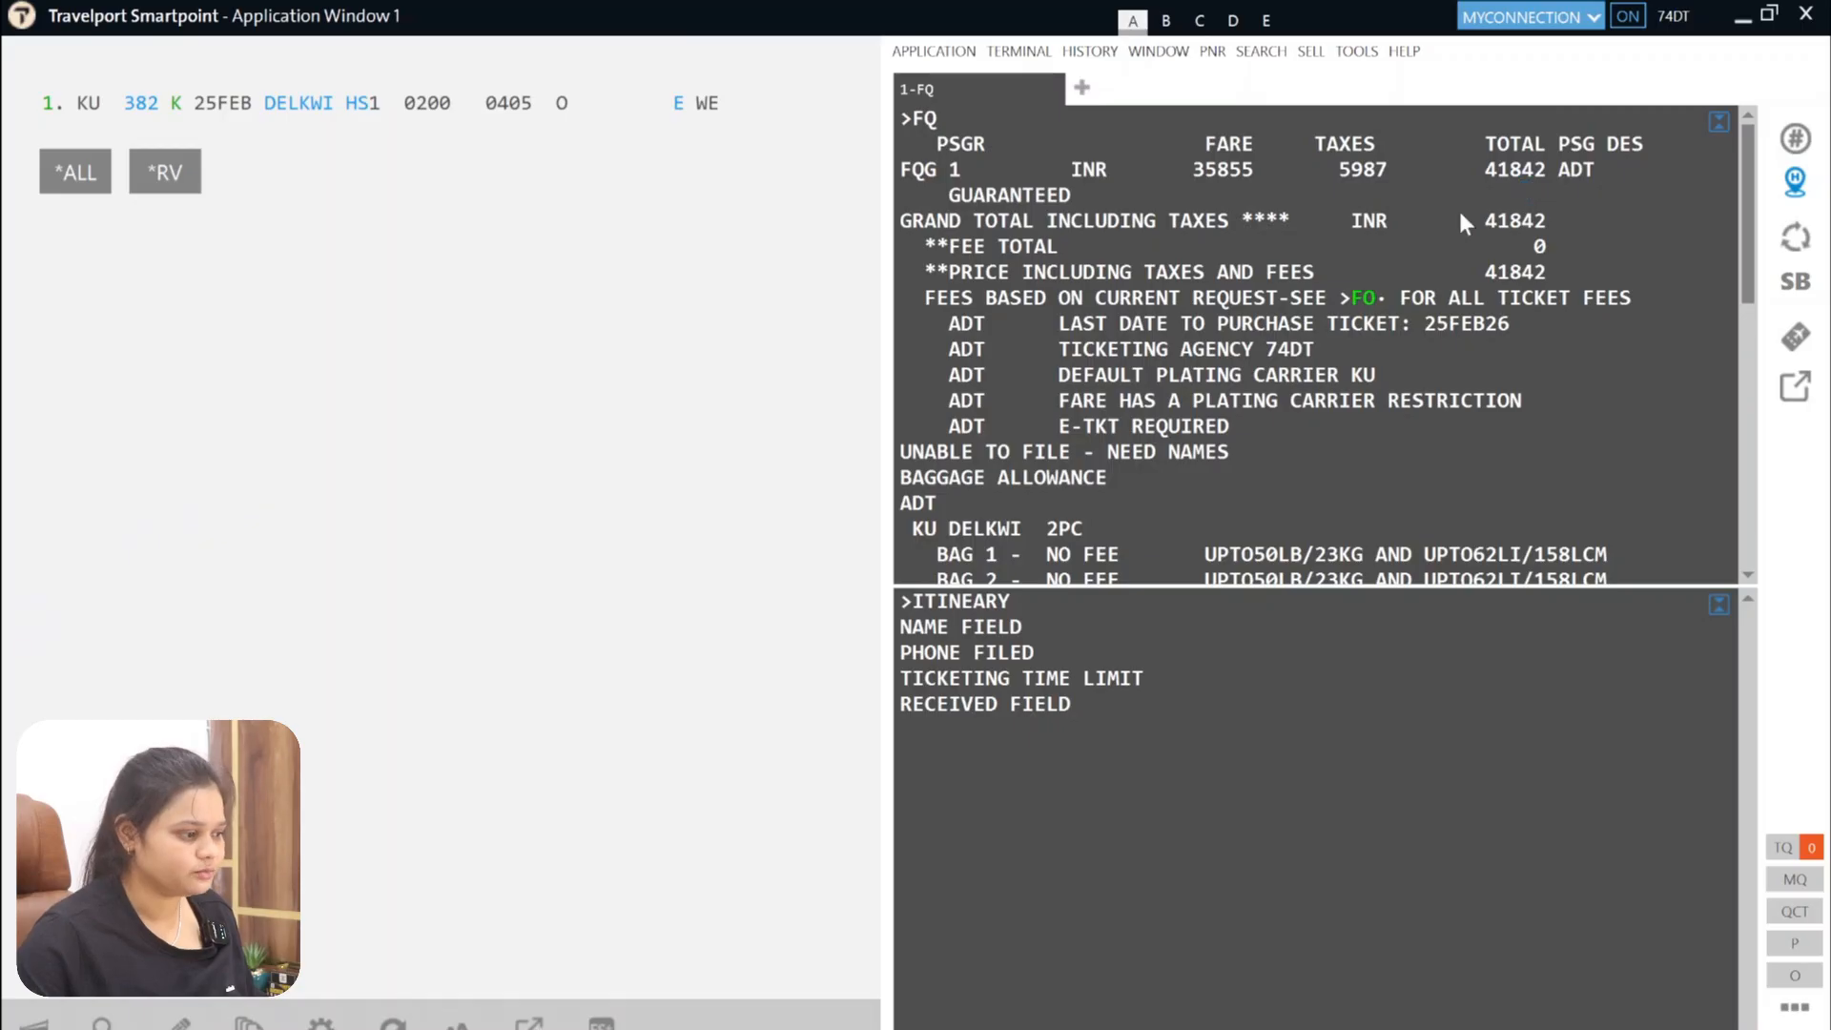
{"action": "scroll", "coordinate": [901, 355], "scroll_direction": "down", "scroll_amount": 6}
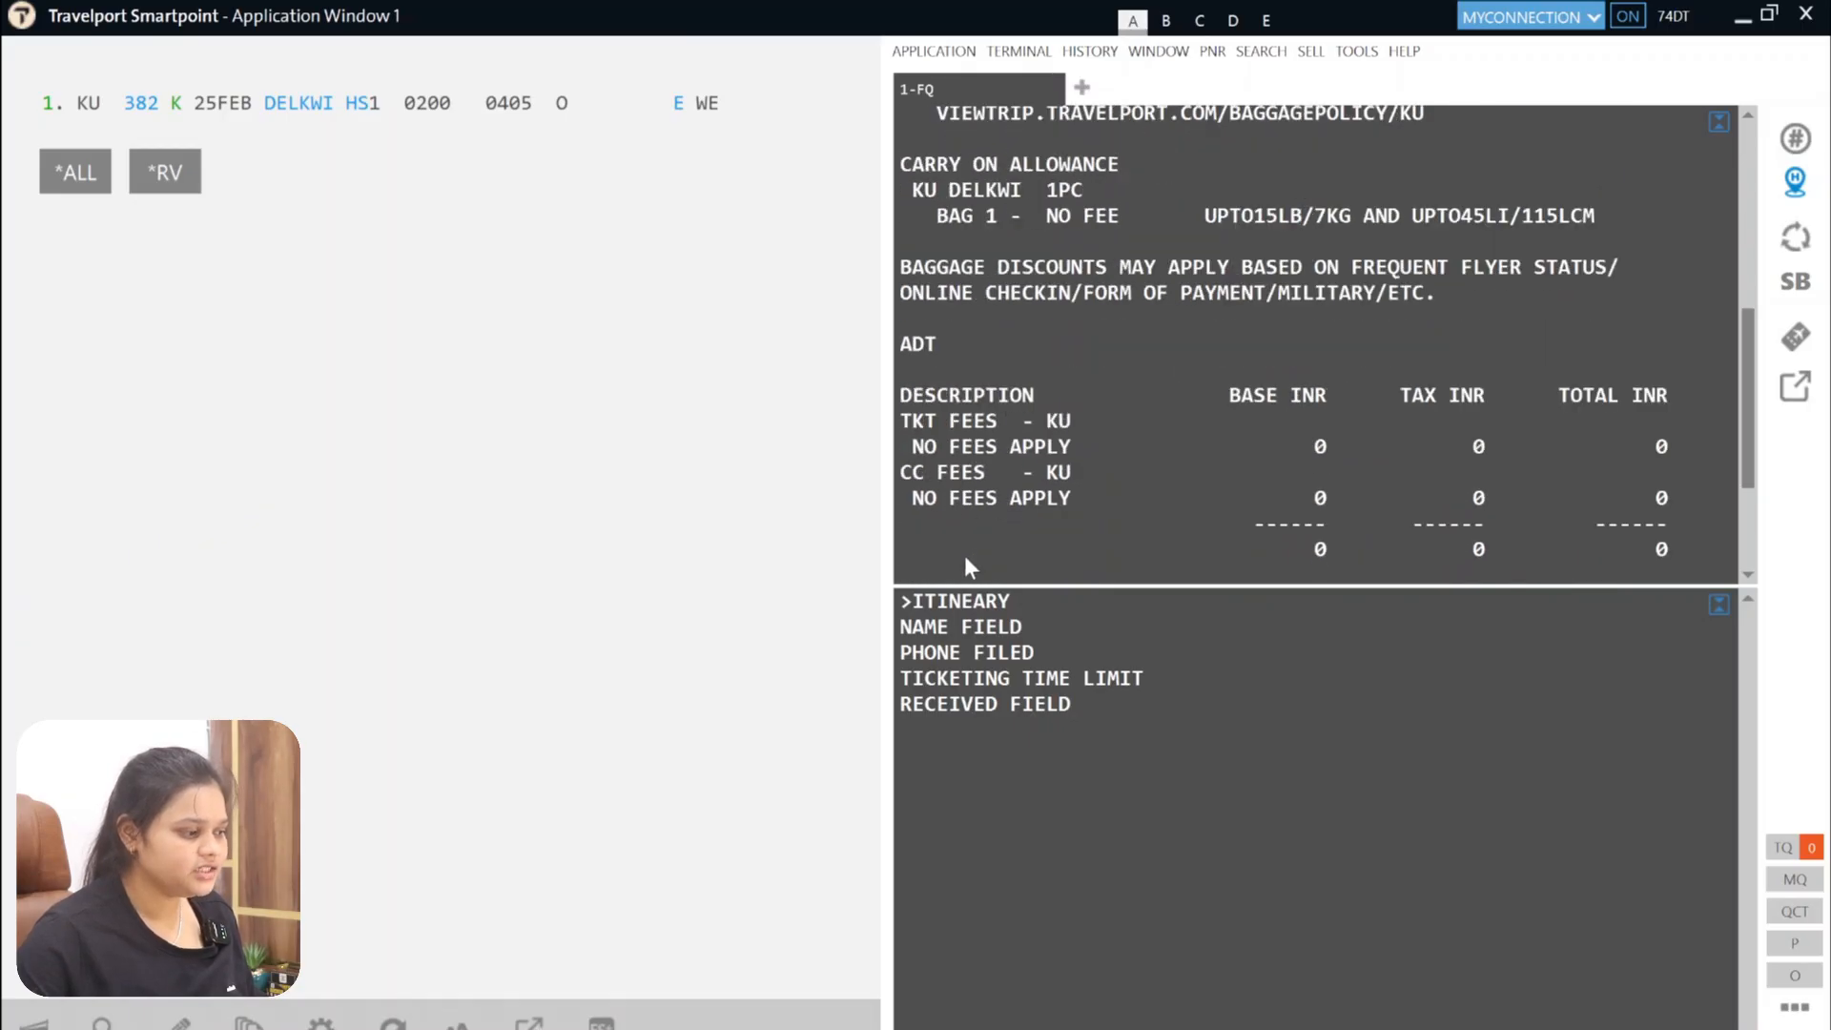
{"action": "scroll", "coordinate": [966, 568], "scroll_direction": "down", "scroll_amount": 3}
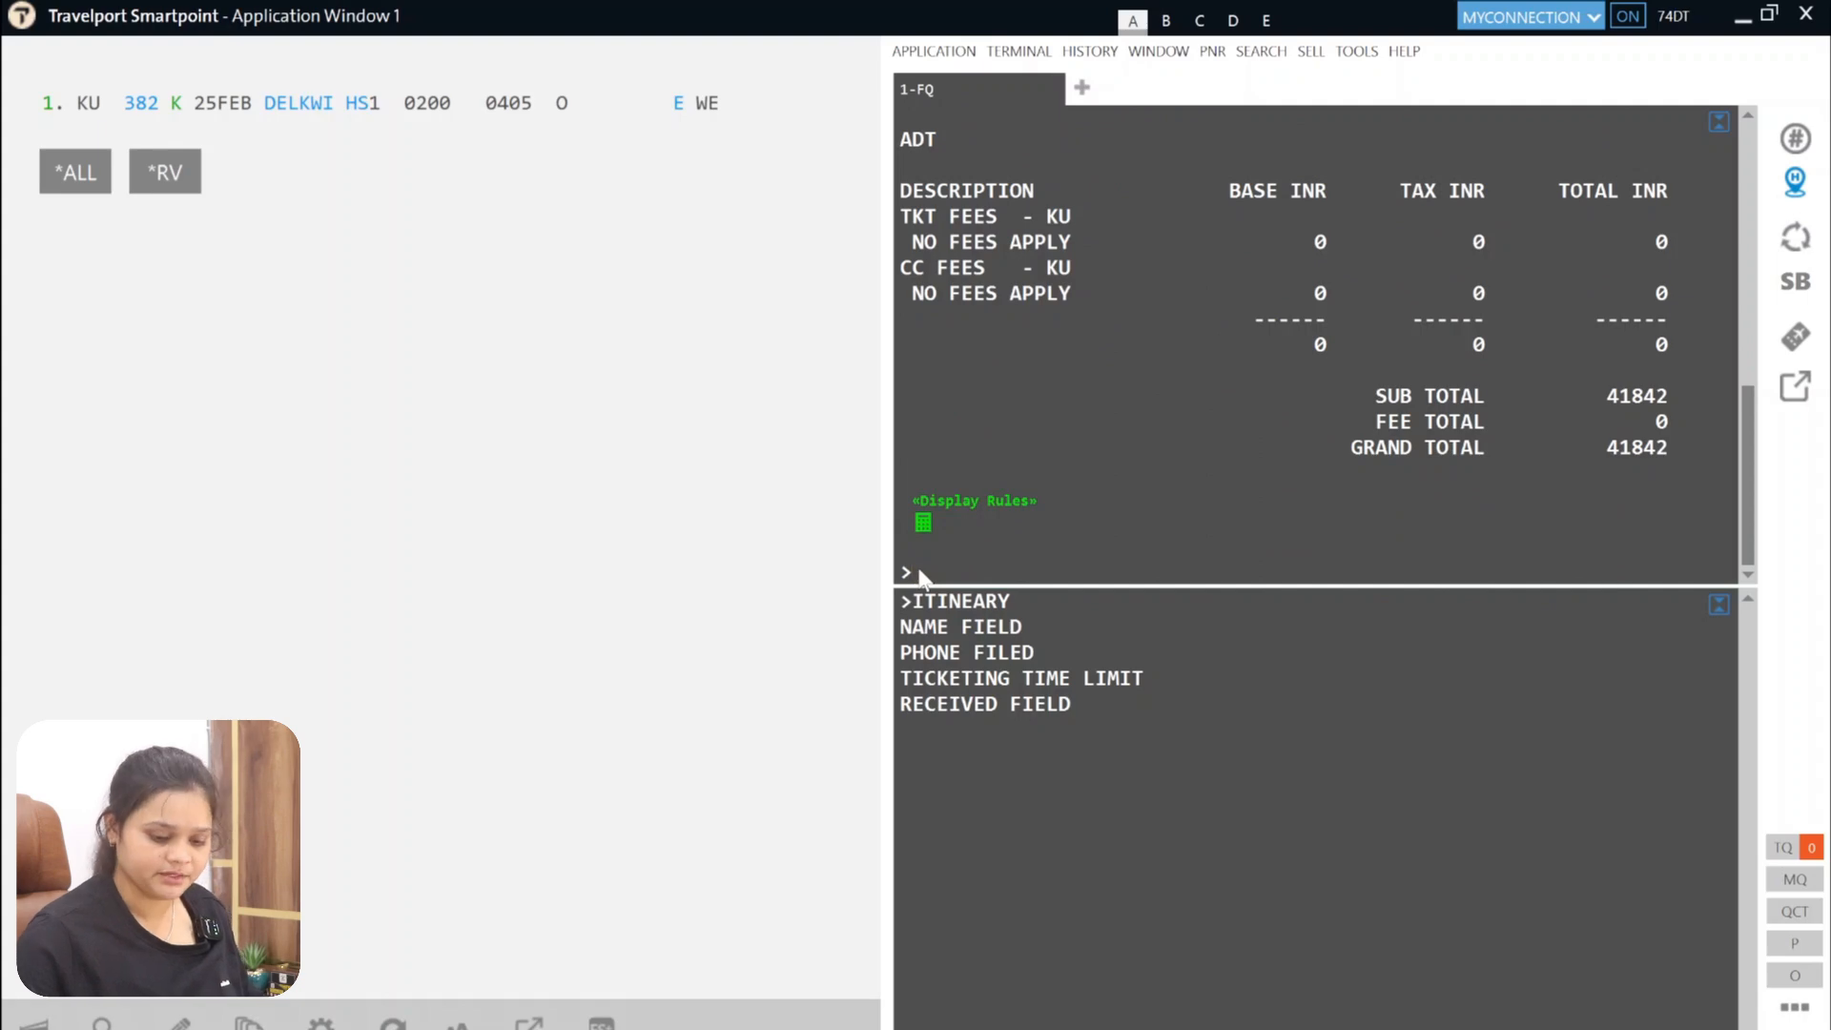
{"action": "type", "text": "*R"}
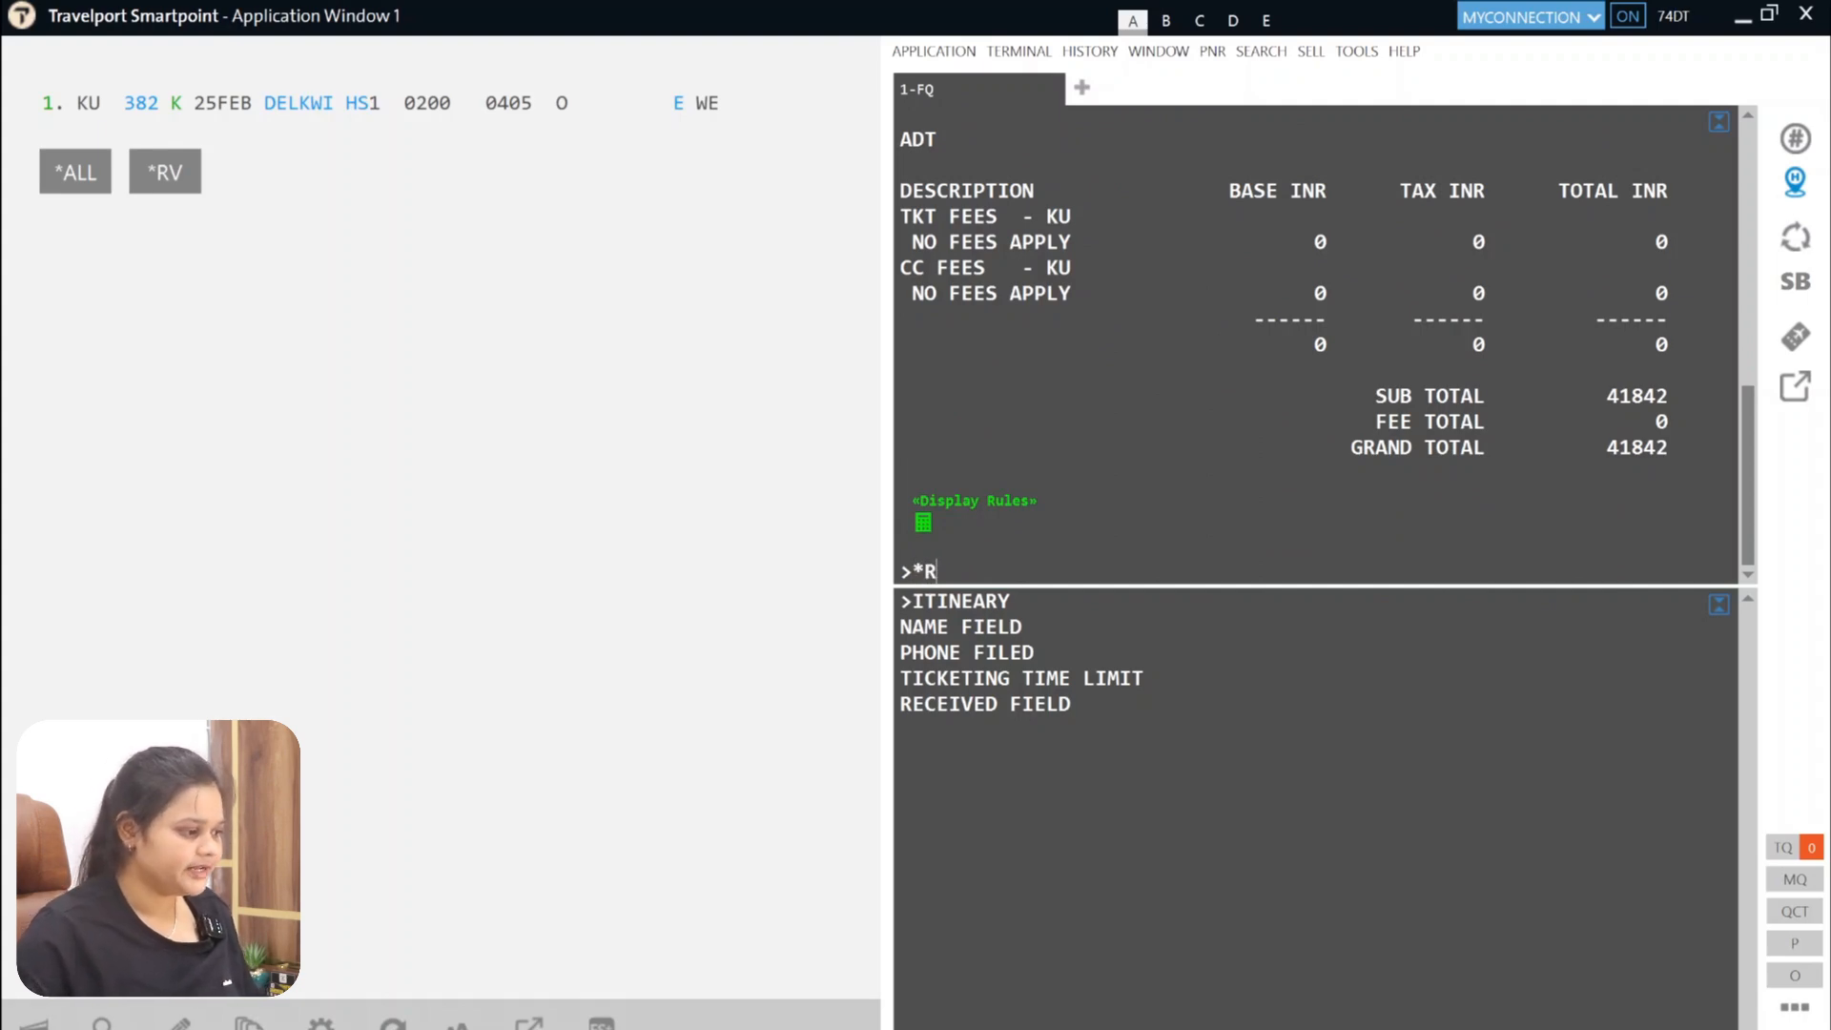
{"action": "key", "text": "Return"}
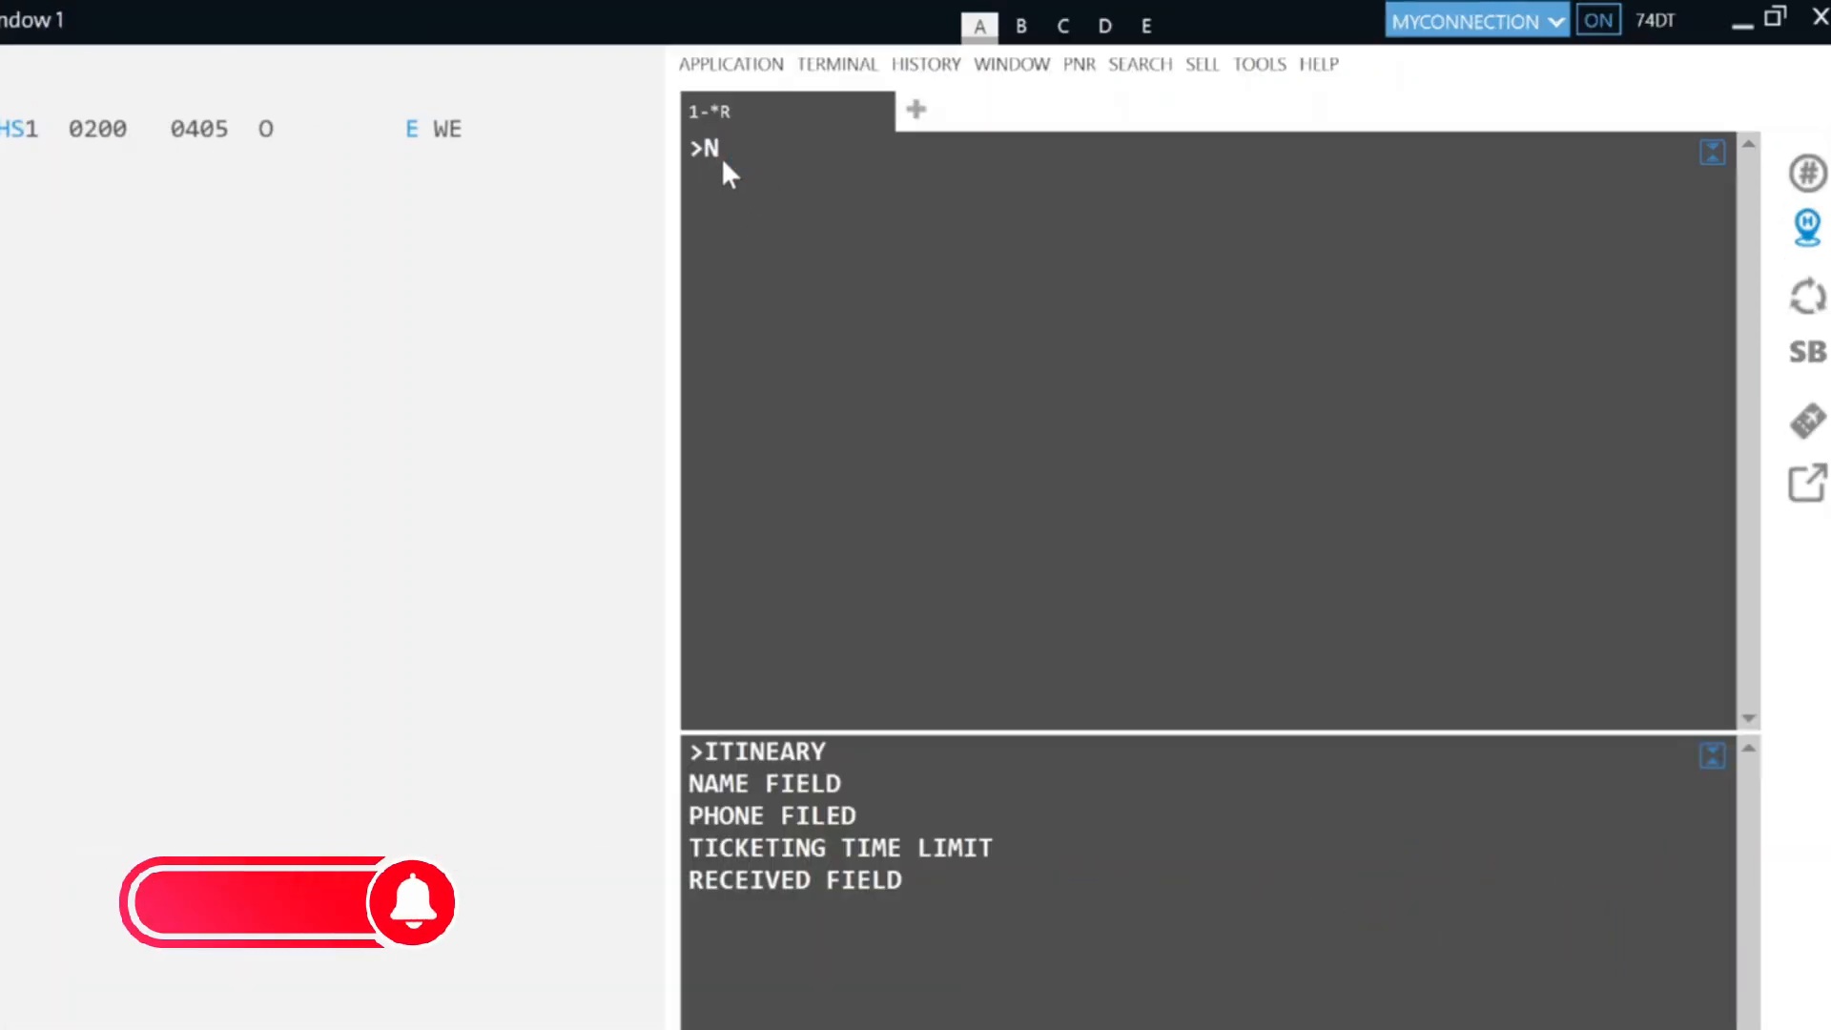
Step: Add the name field with an N. entry containing the passenger's surname, given name and title MS
{"action": "type", "text": "."}
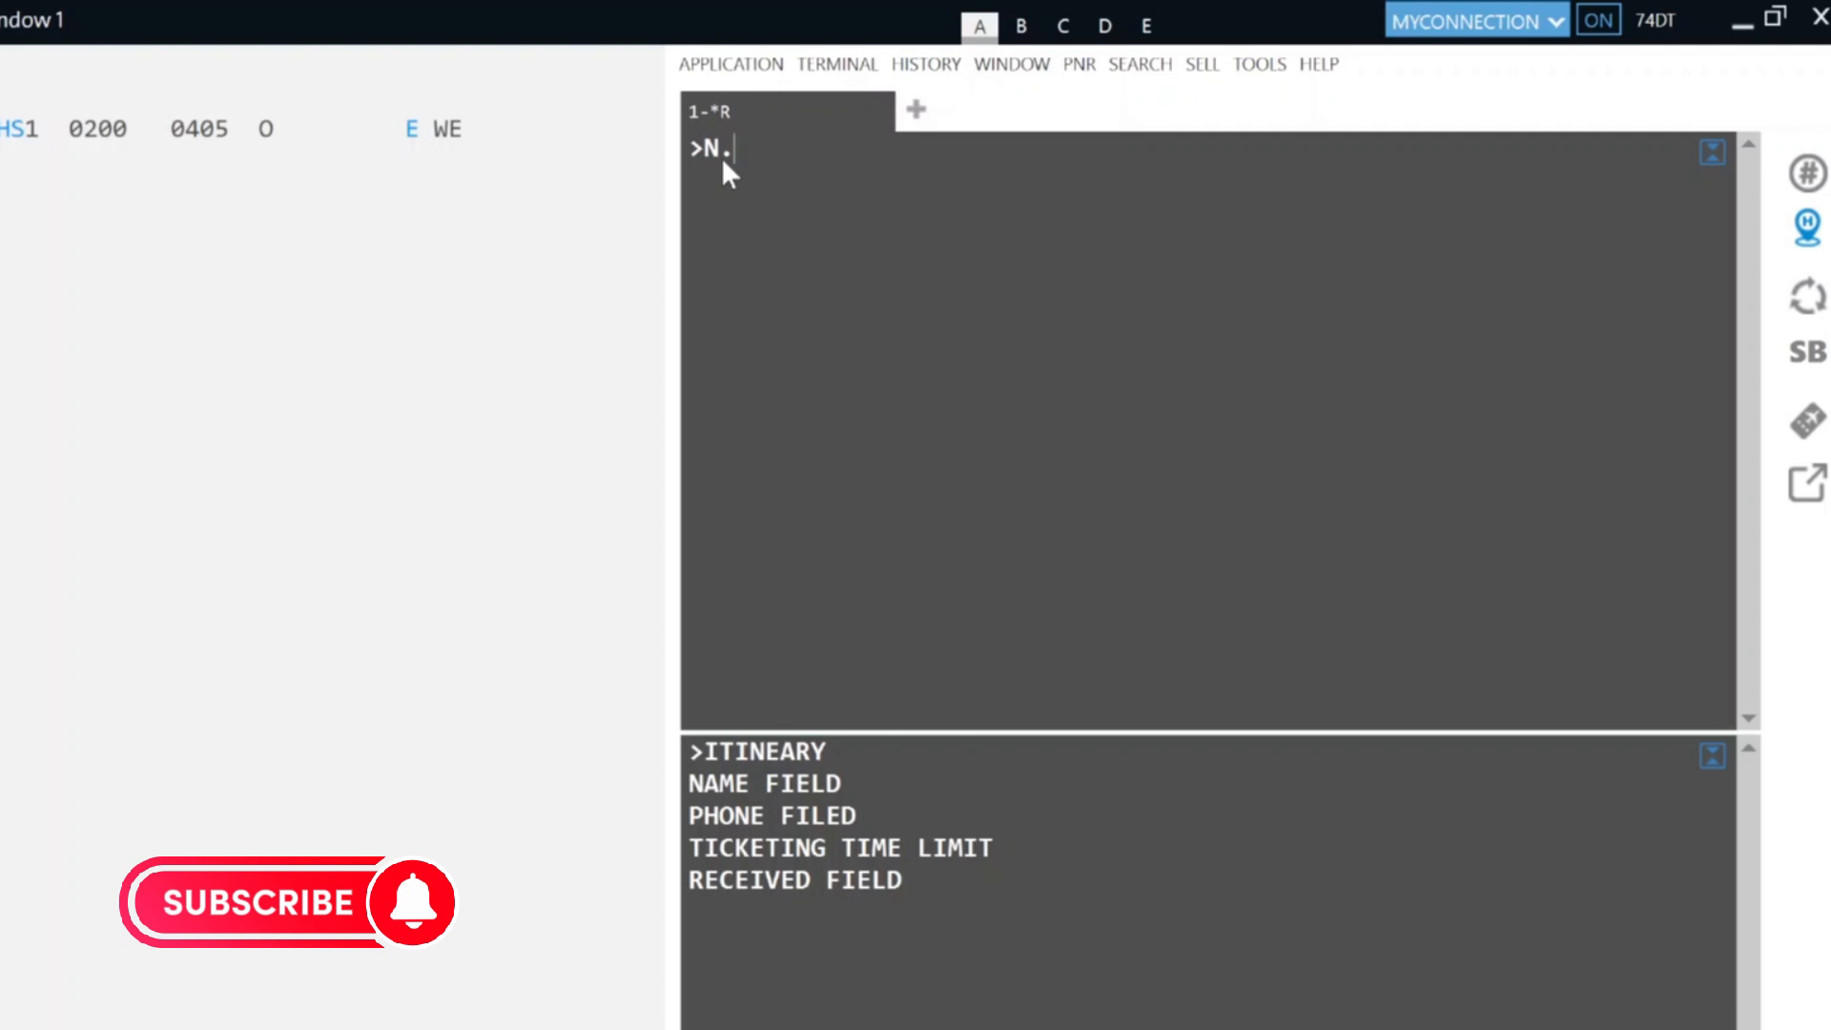
{"action": "type", "text": "GALILEOTEST"}
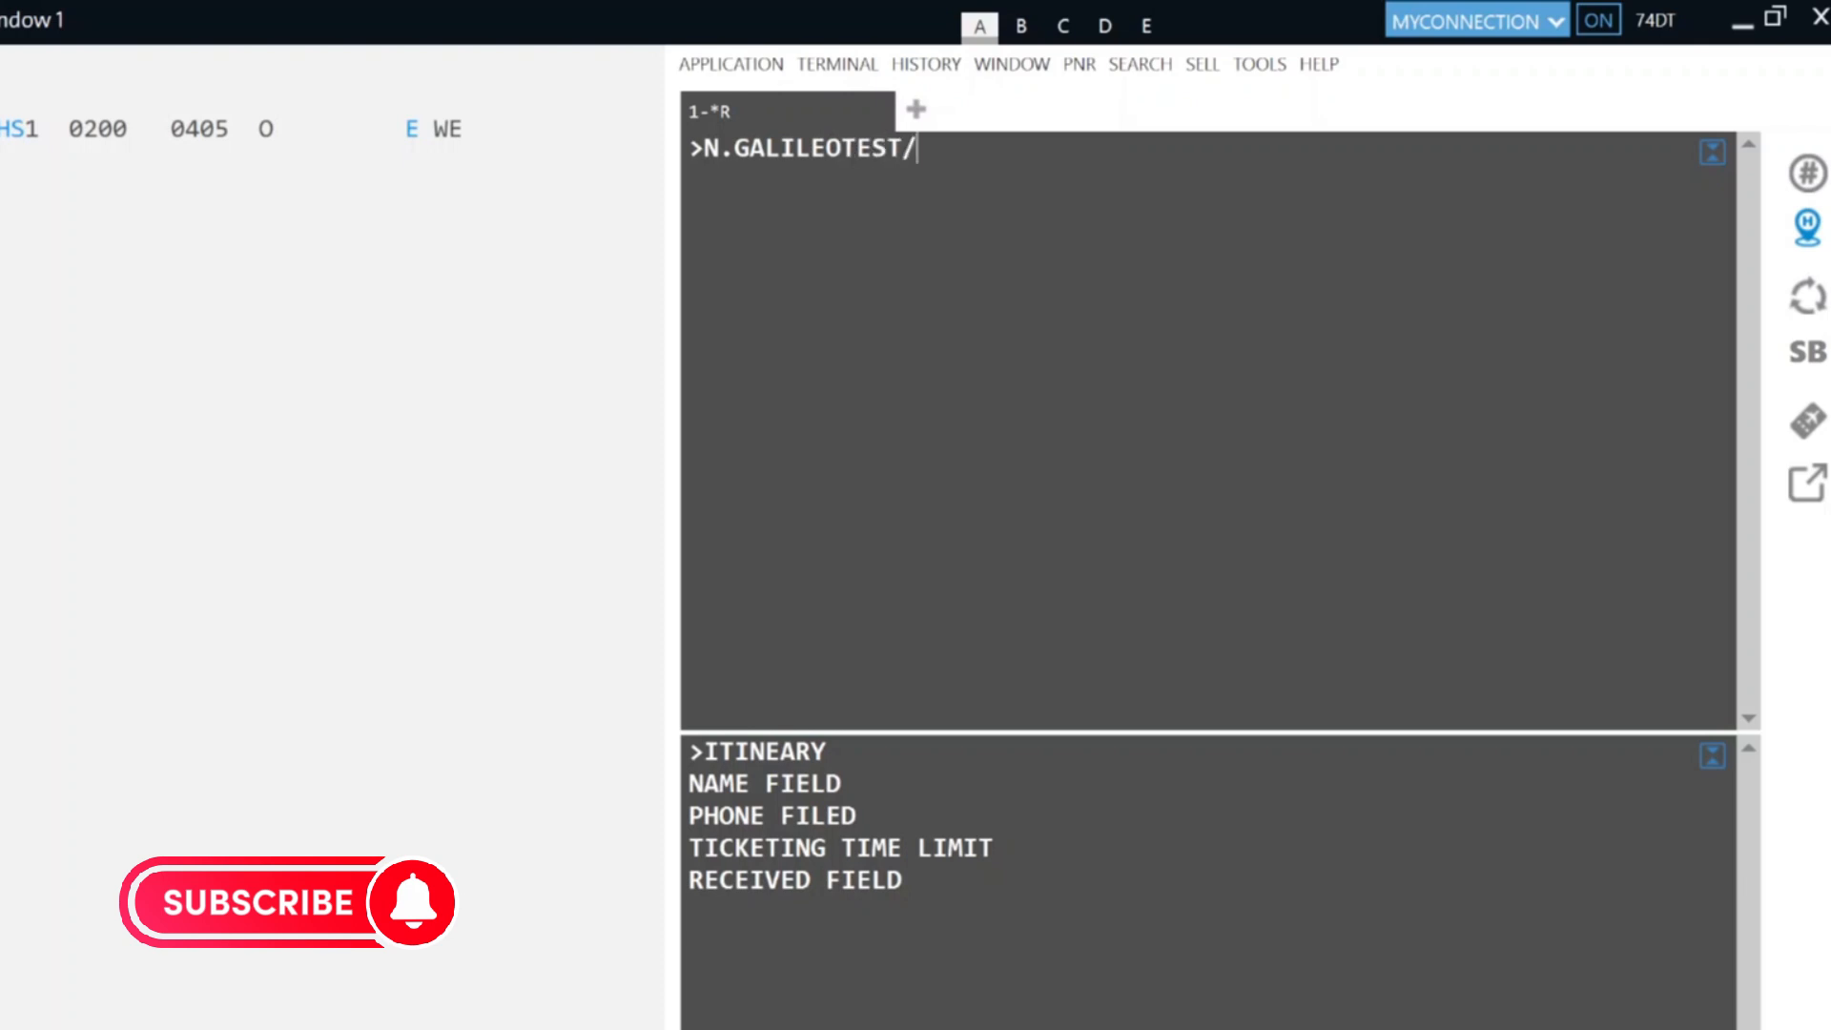
{"action": "type", "text": "/SUMA"}
{"action": "key", "text": "BackSpace"}
{"action": "key", "text": "BackSpace"}
{"action": "key", "text": "BackSpace"}
{"action": "key", "text": "BackSpace"}
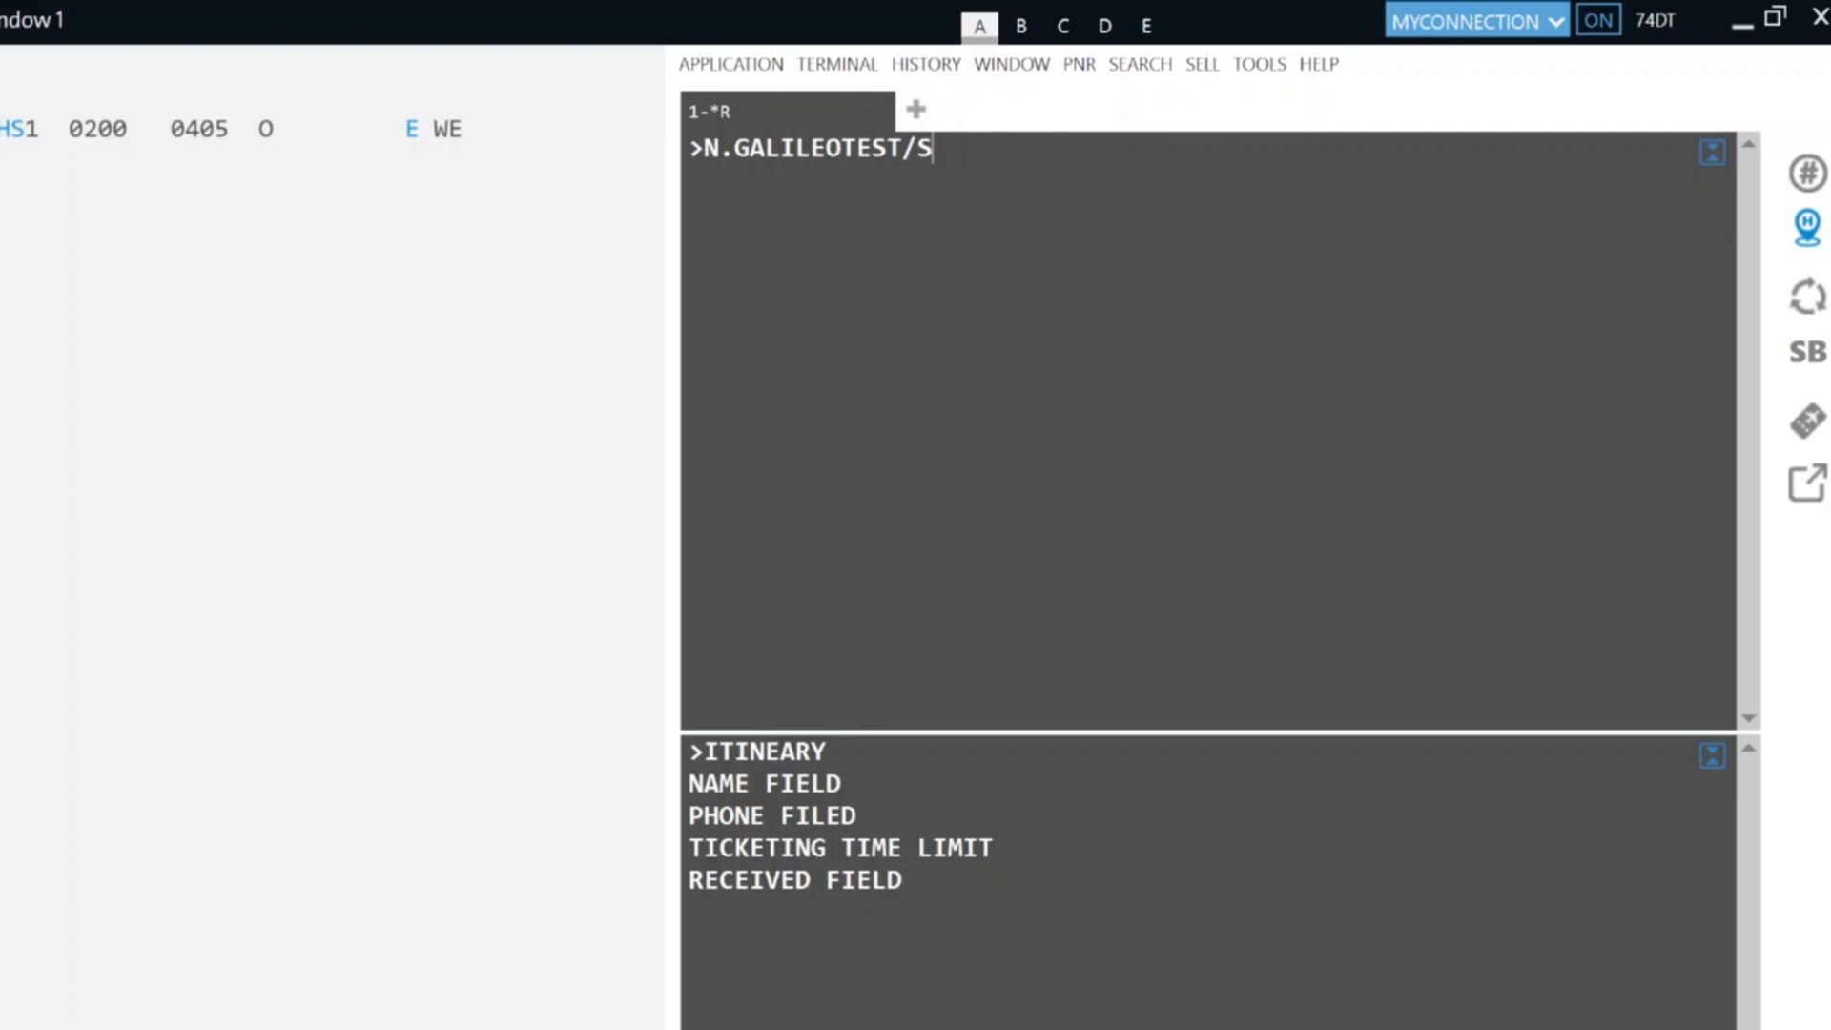
{"action": "type", "text": "SUMAN"}
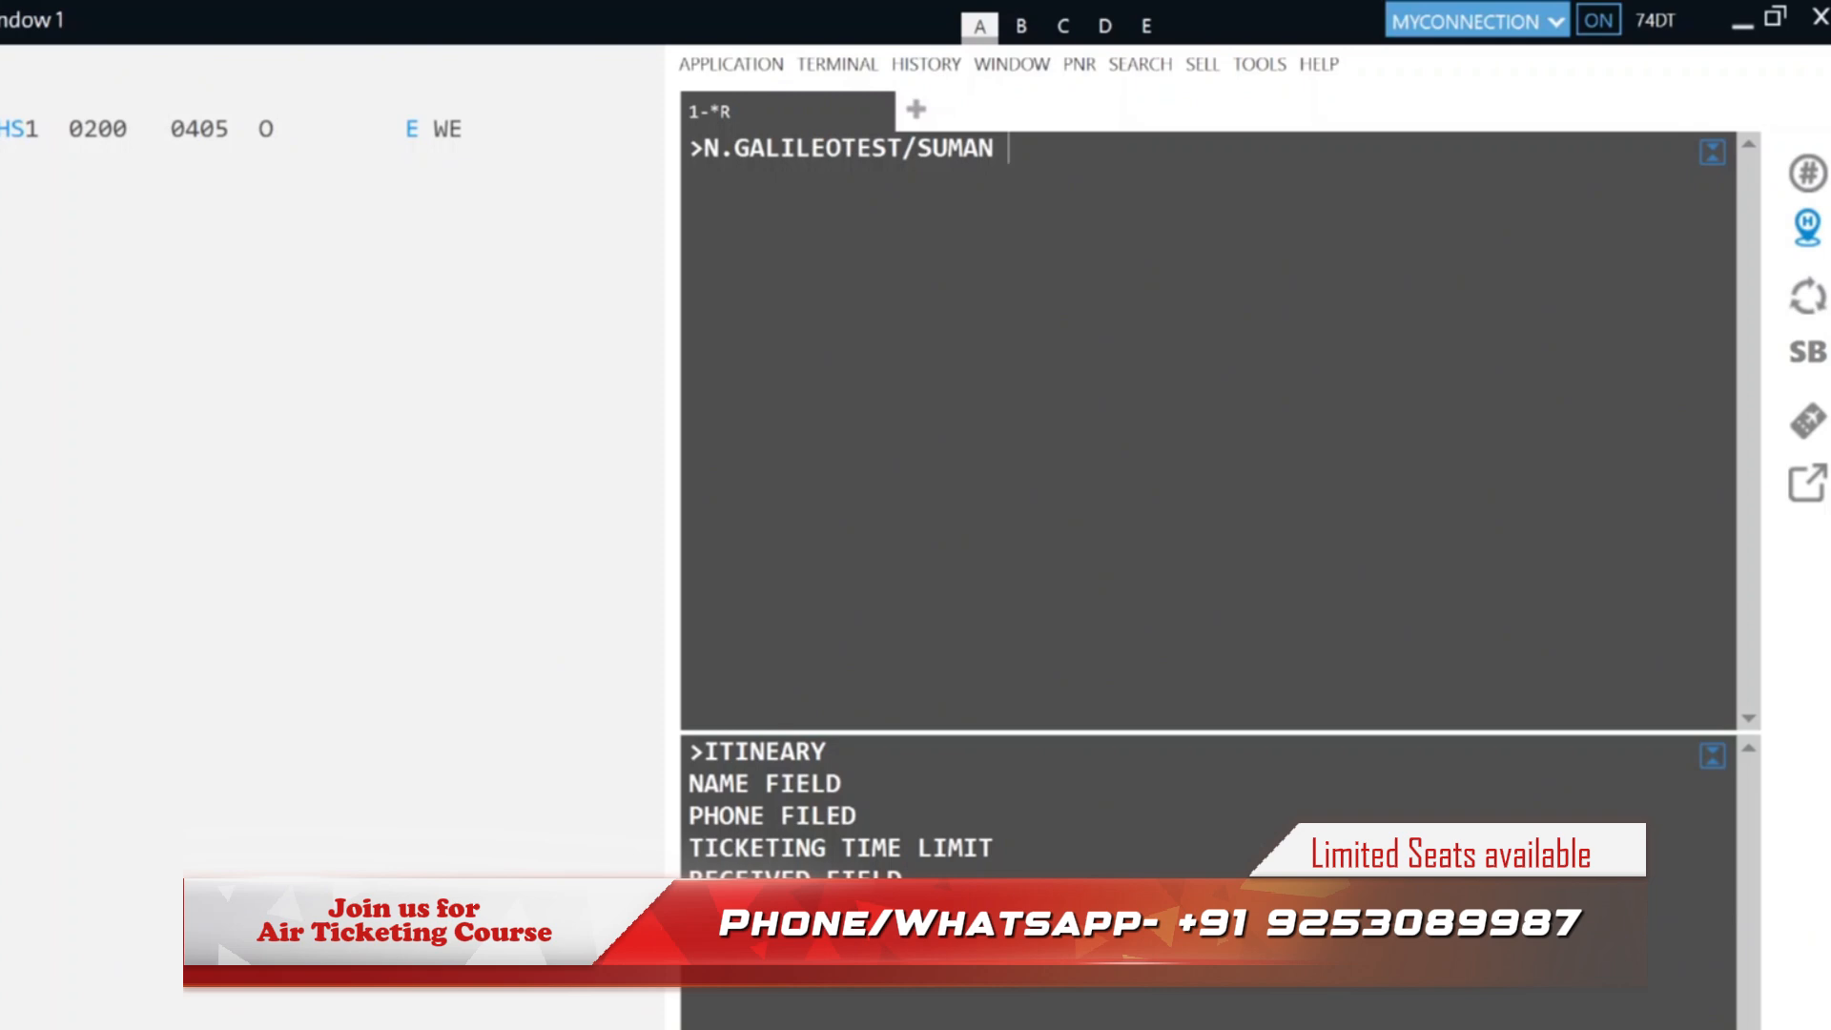
{"action": "type", "text": " MS"}
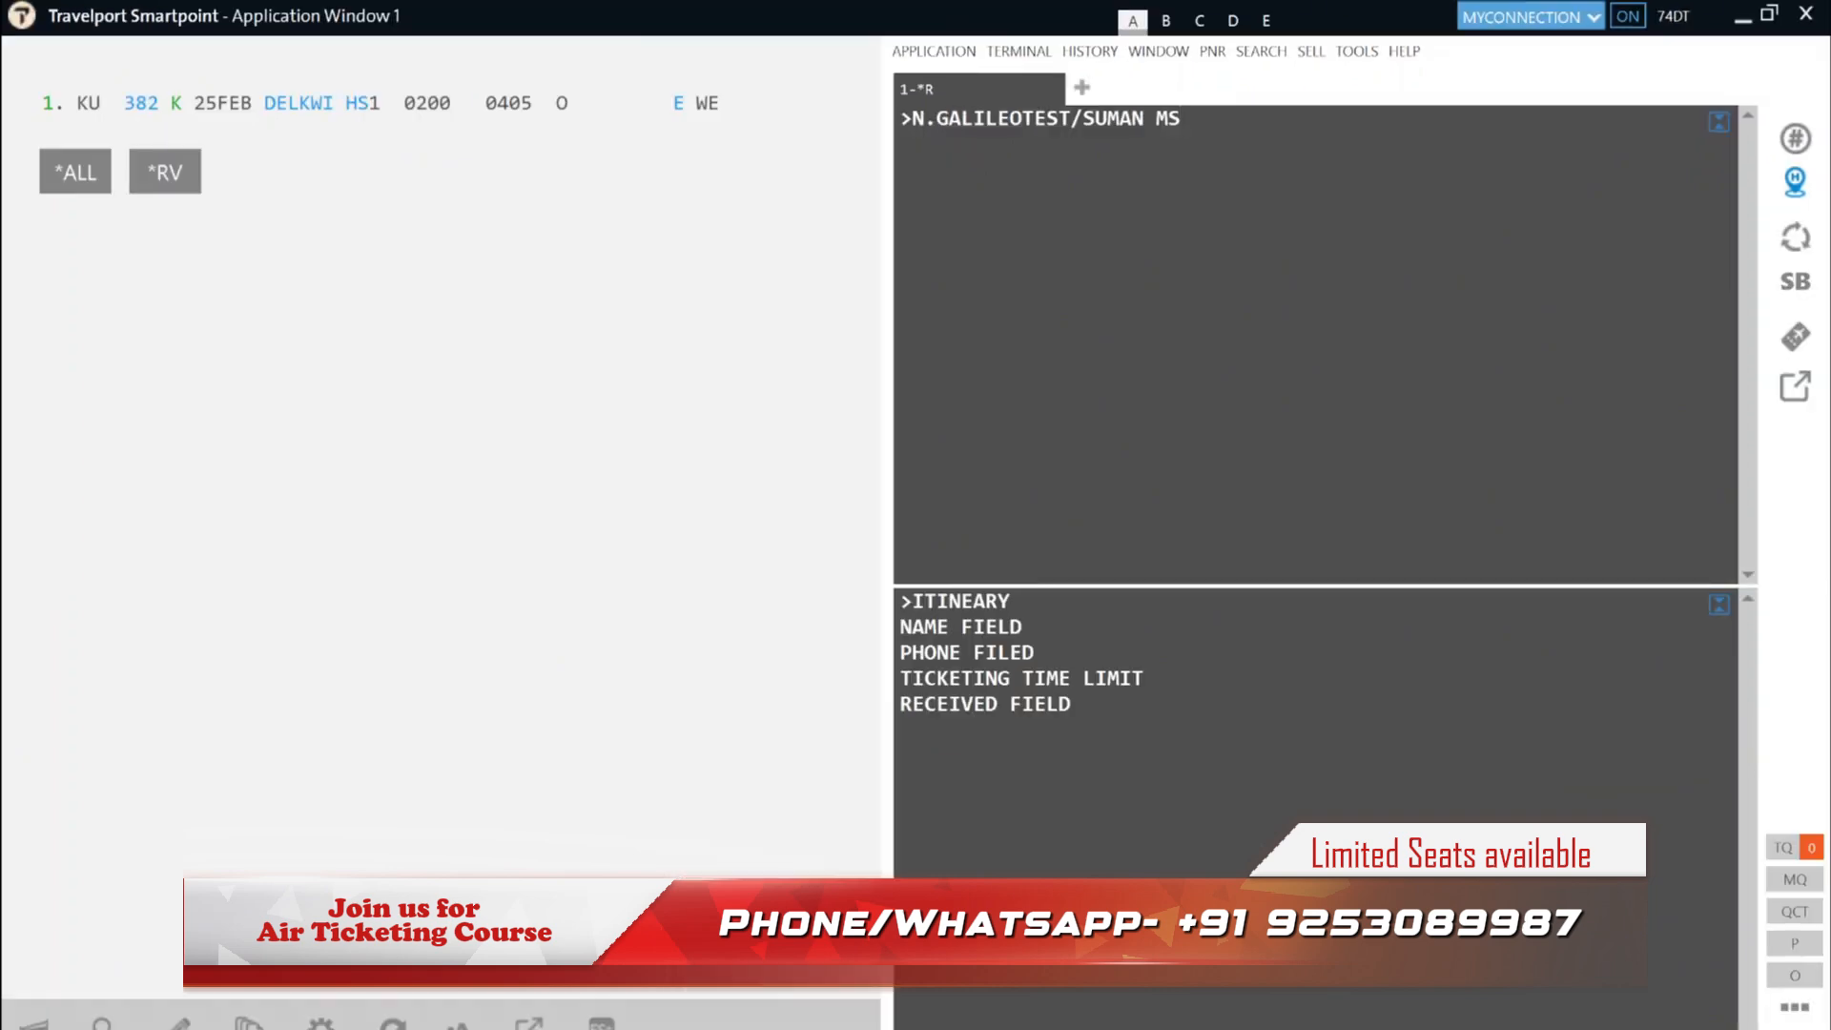
{"action": "key", "text": "Return"}
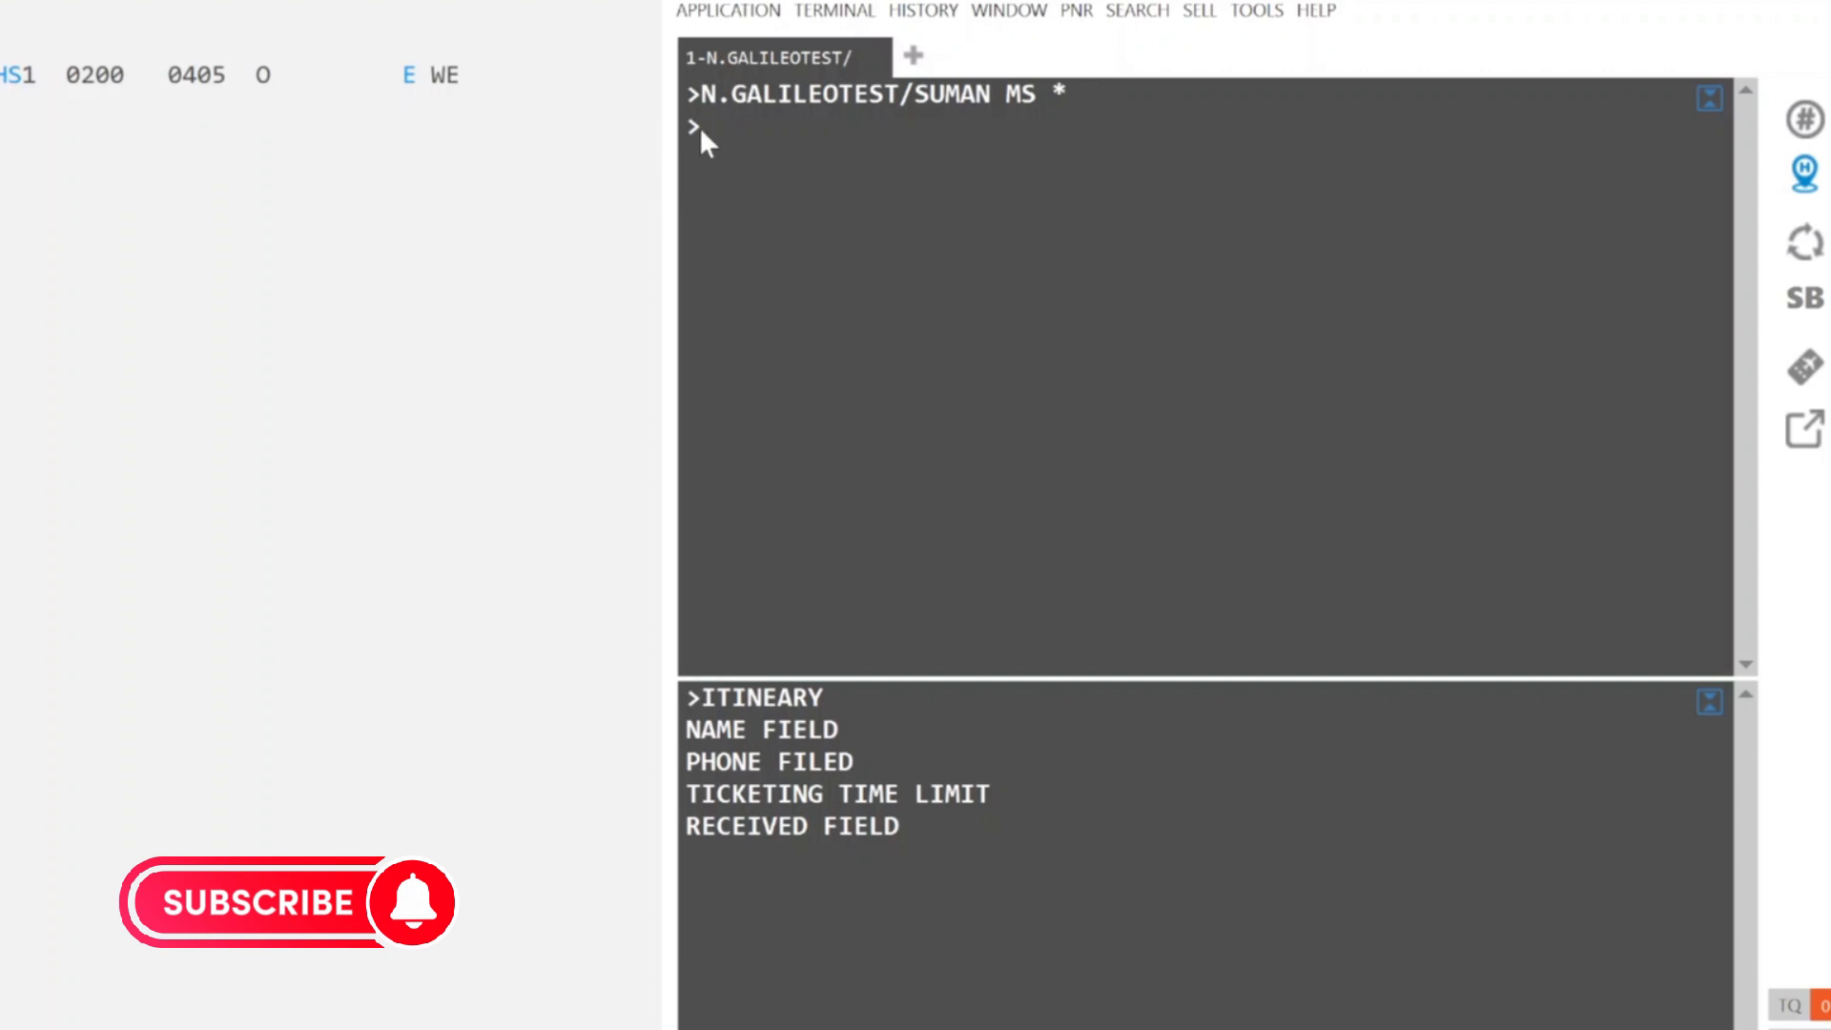
Step: Add the phone field with P.IXCT* followed by TRAVEL GROUP and the agency's phone number
{"action": "type", "text": "IXCT"}
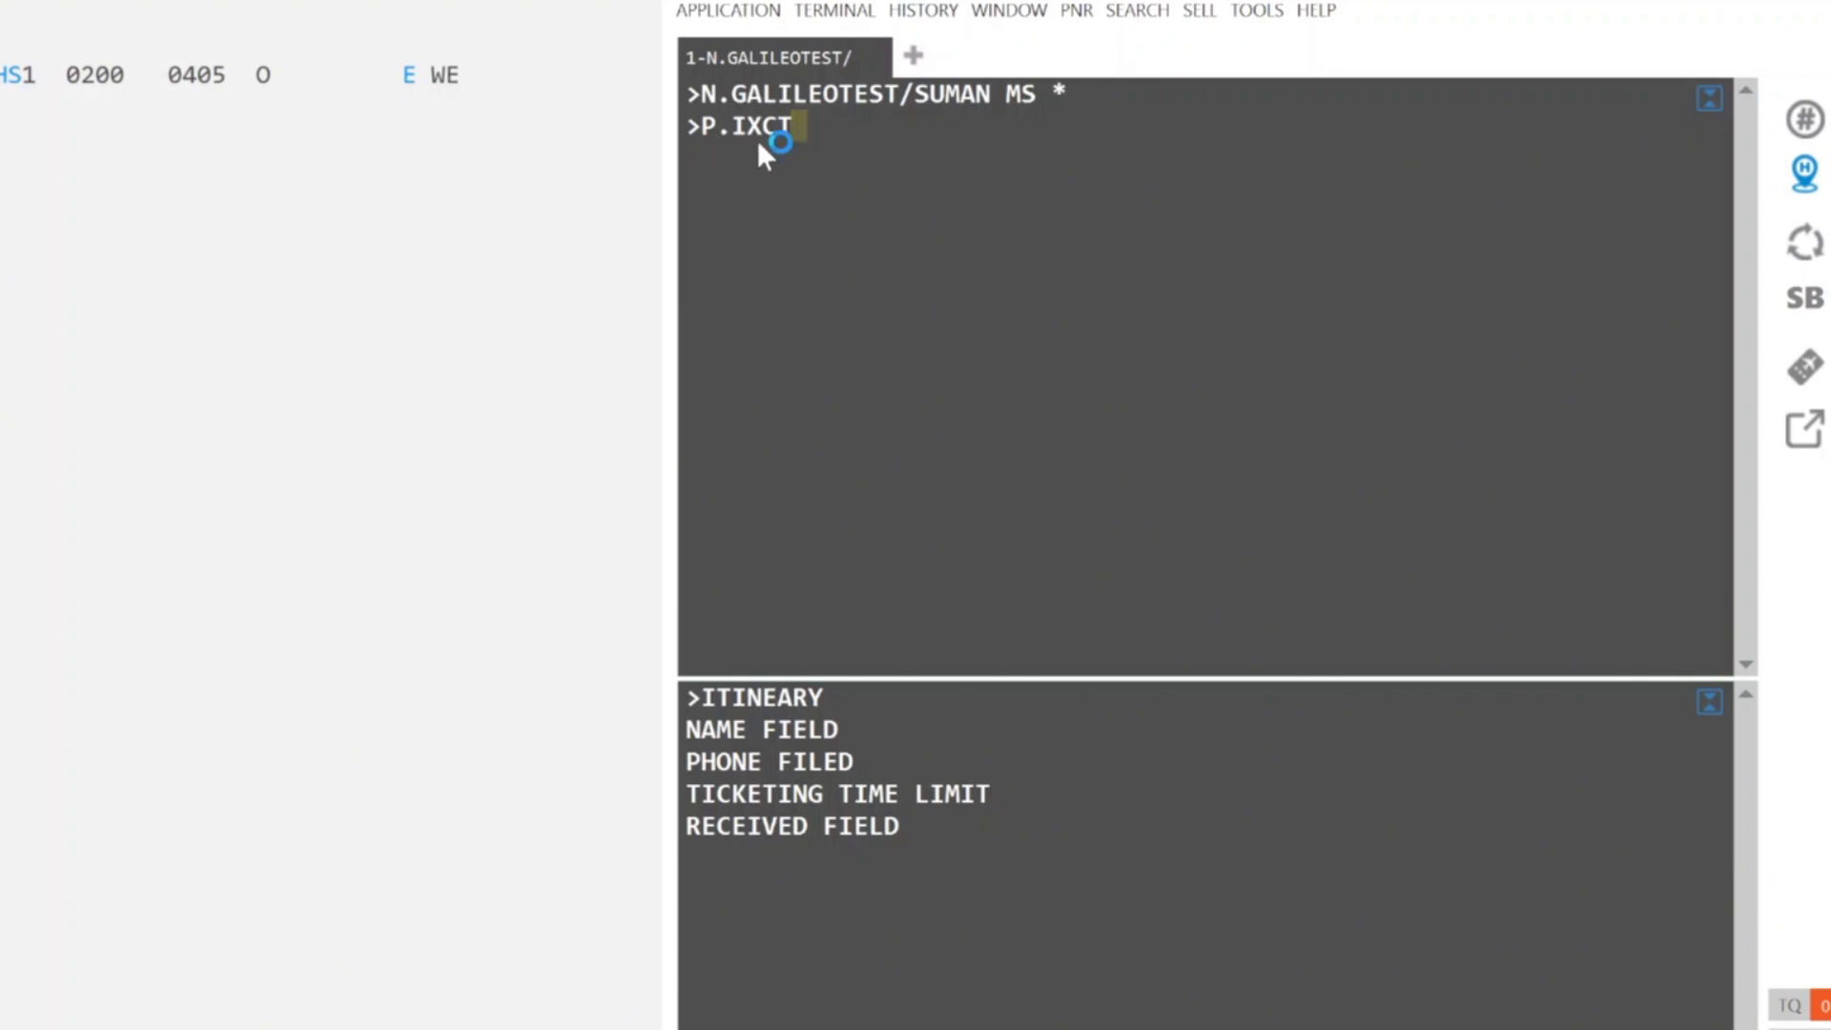
{"action": "type", "text": "*"}
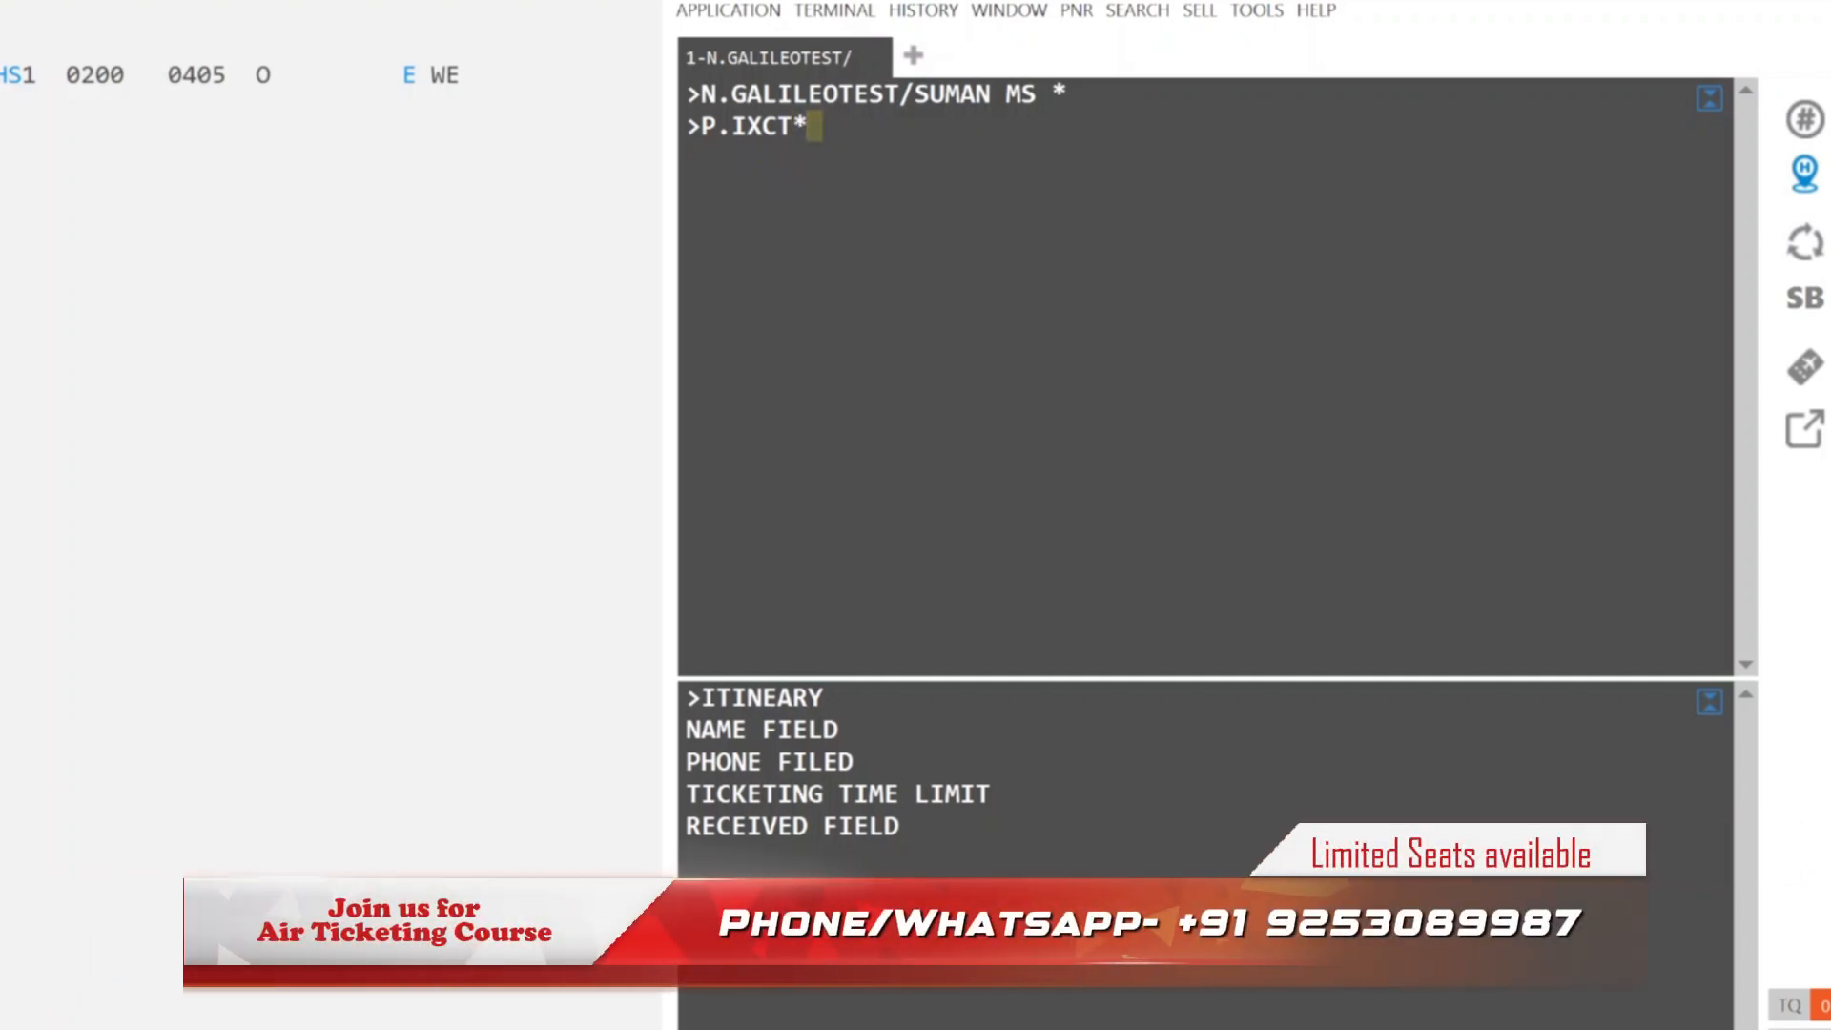
{"action": "type", "text": " TRAVEL"}
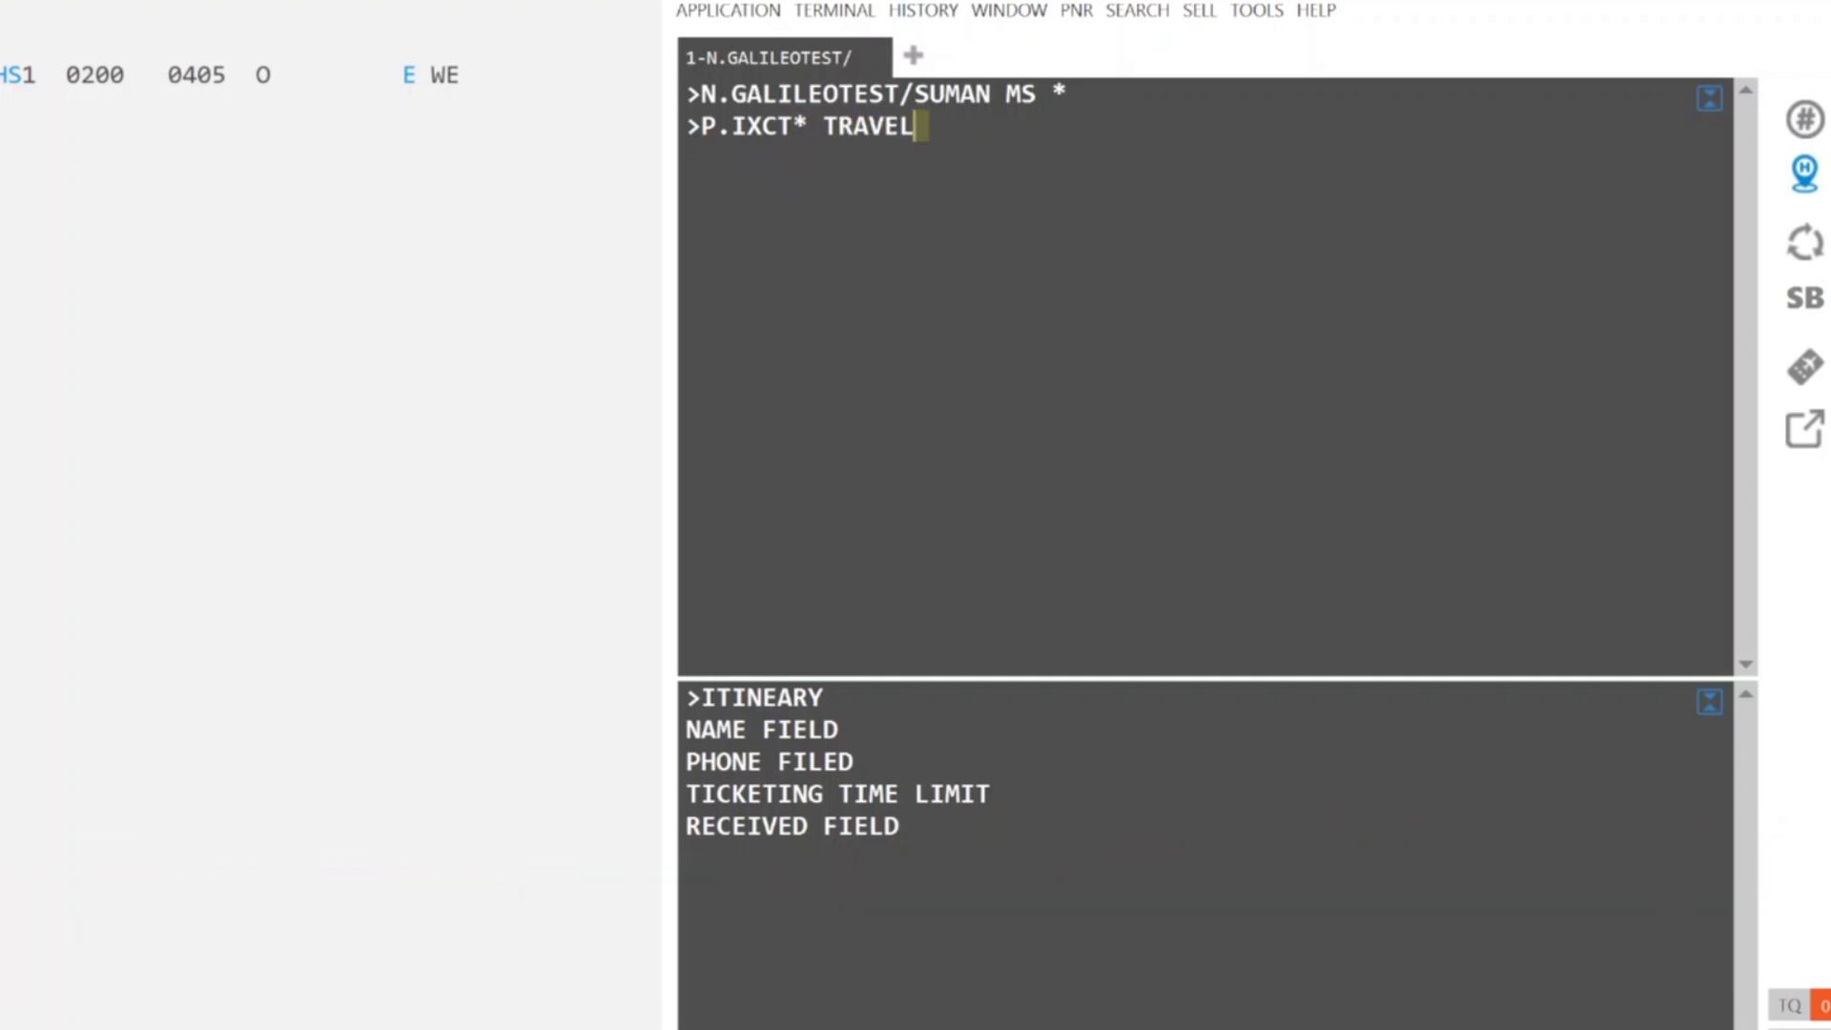
{"action": "type", "text": " GROUP "}
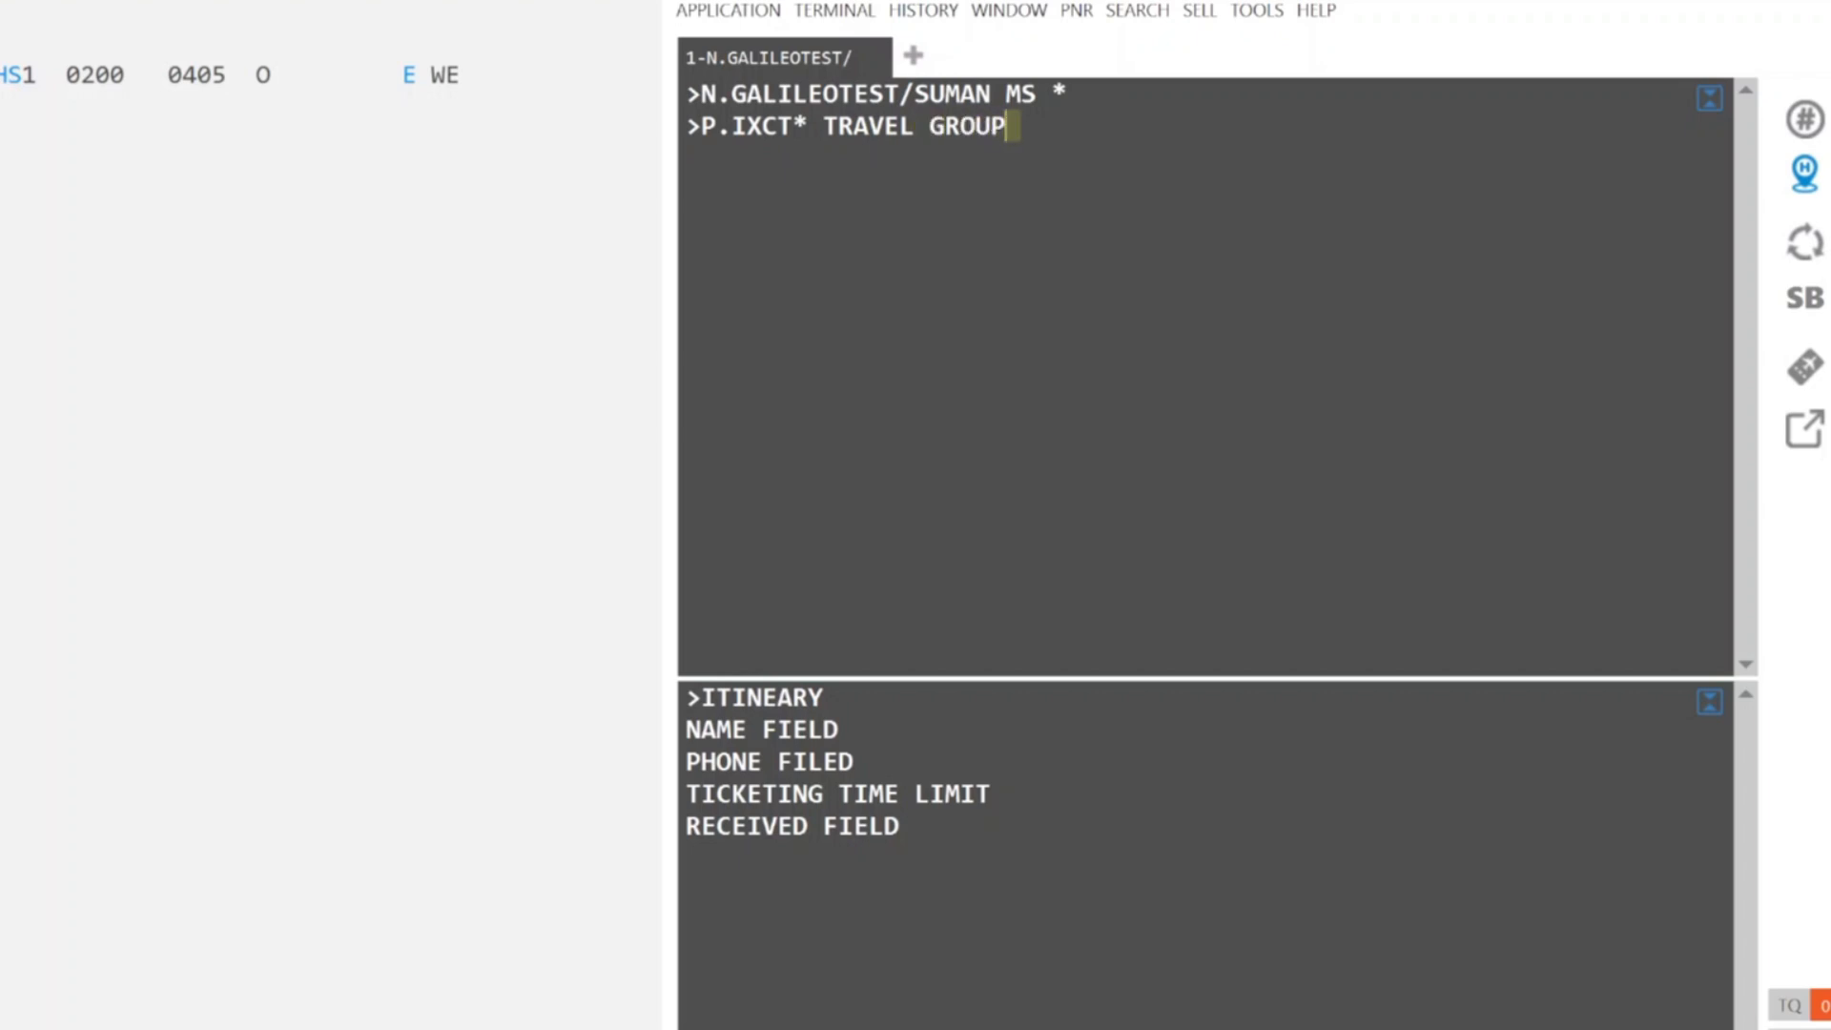
{"action": "type", "text": "960000"}
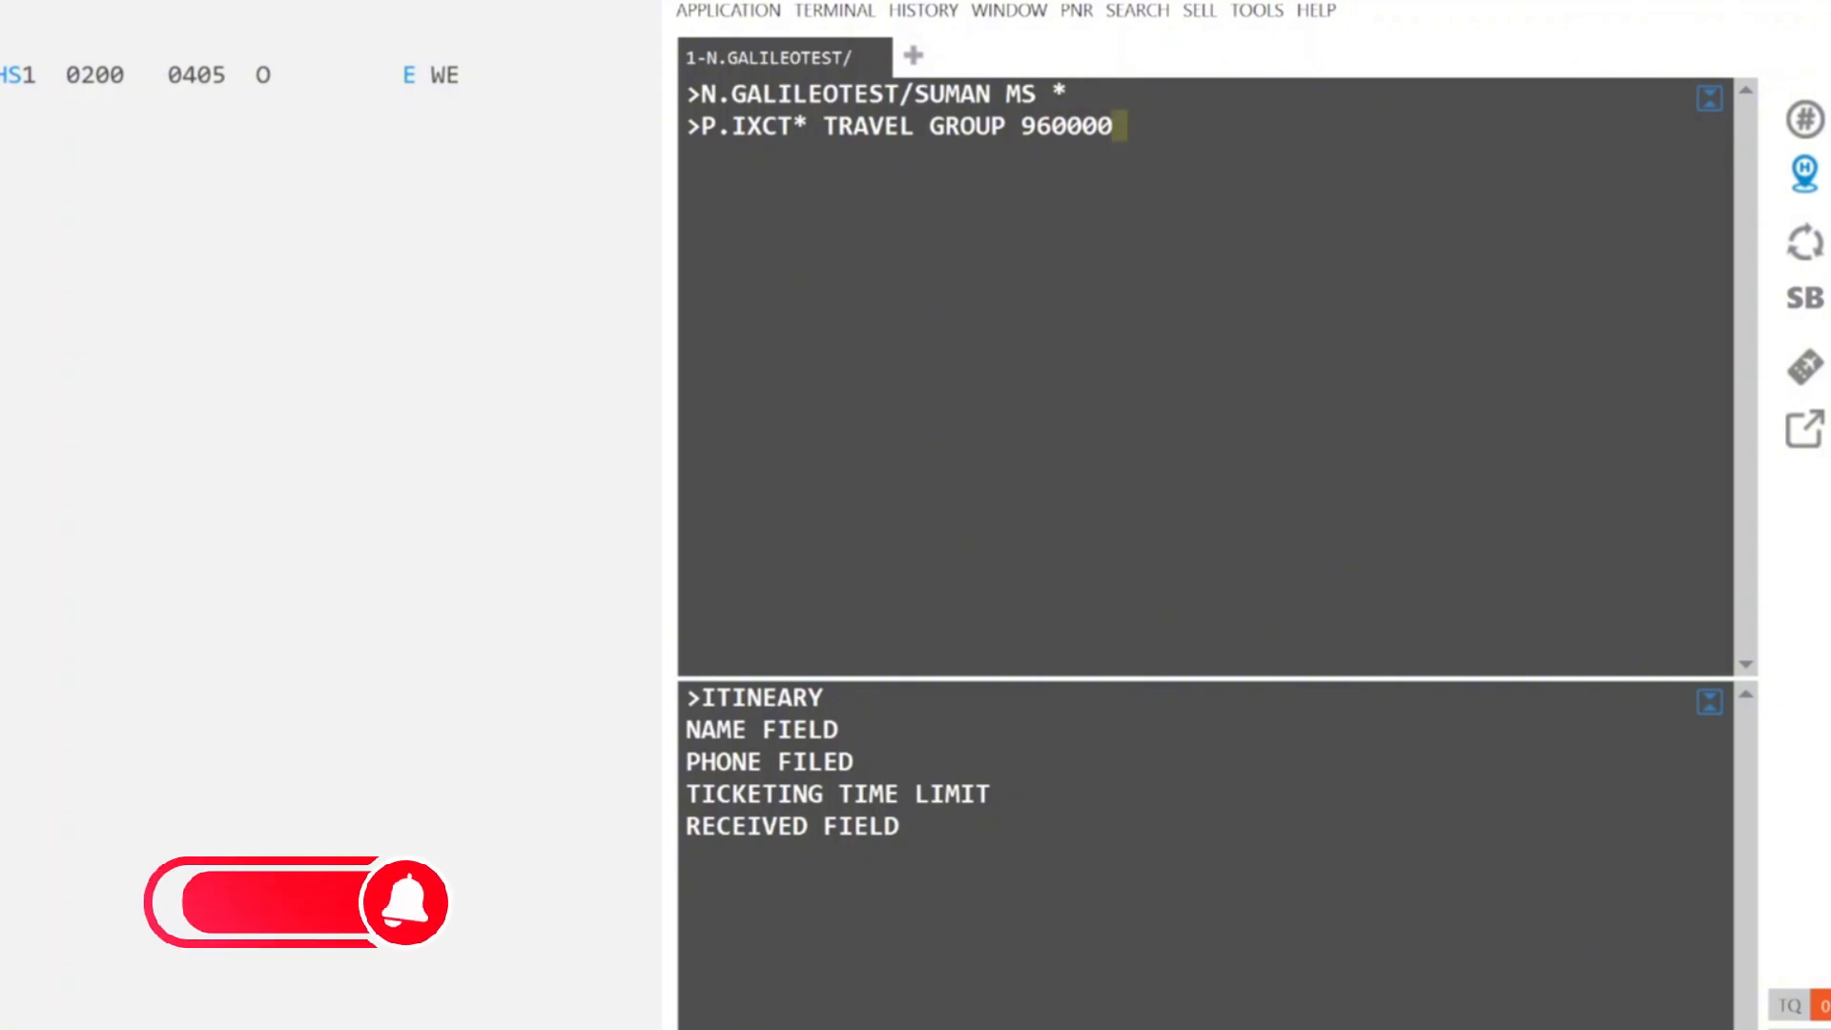
{"action": "key", "text": "Return"}
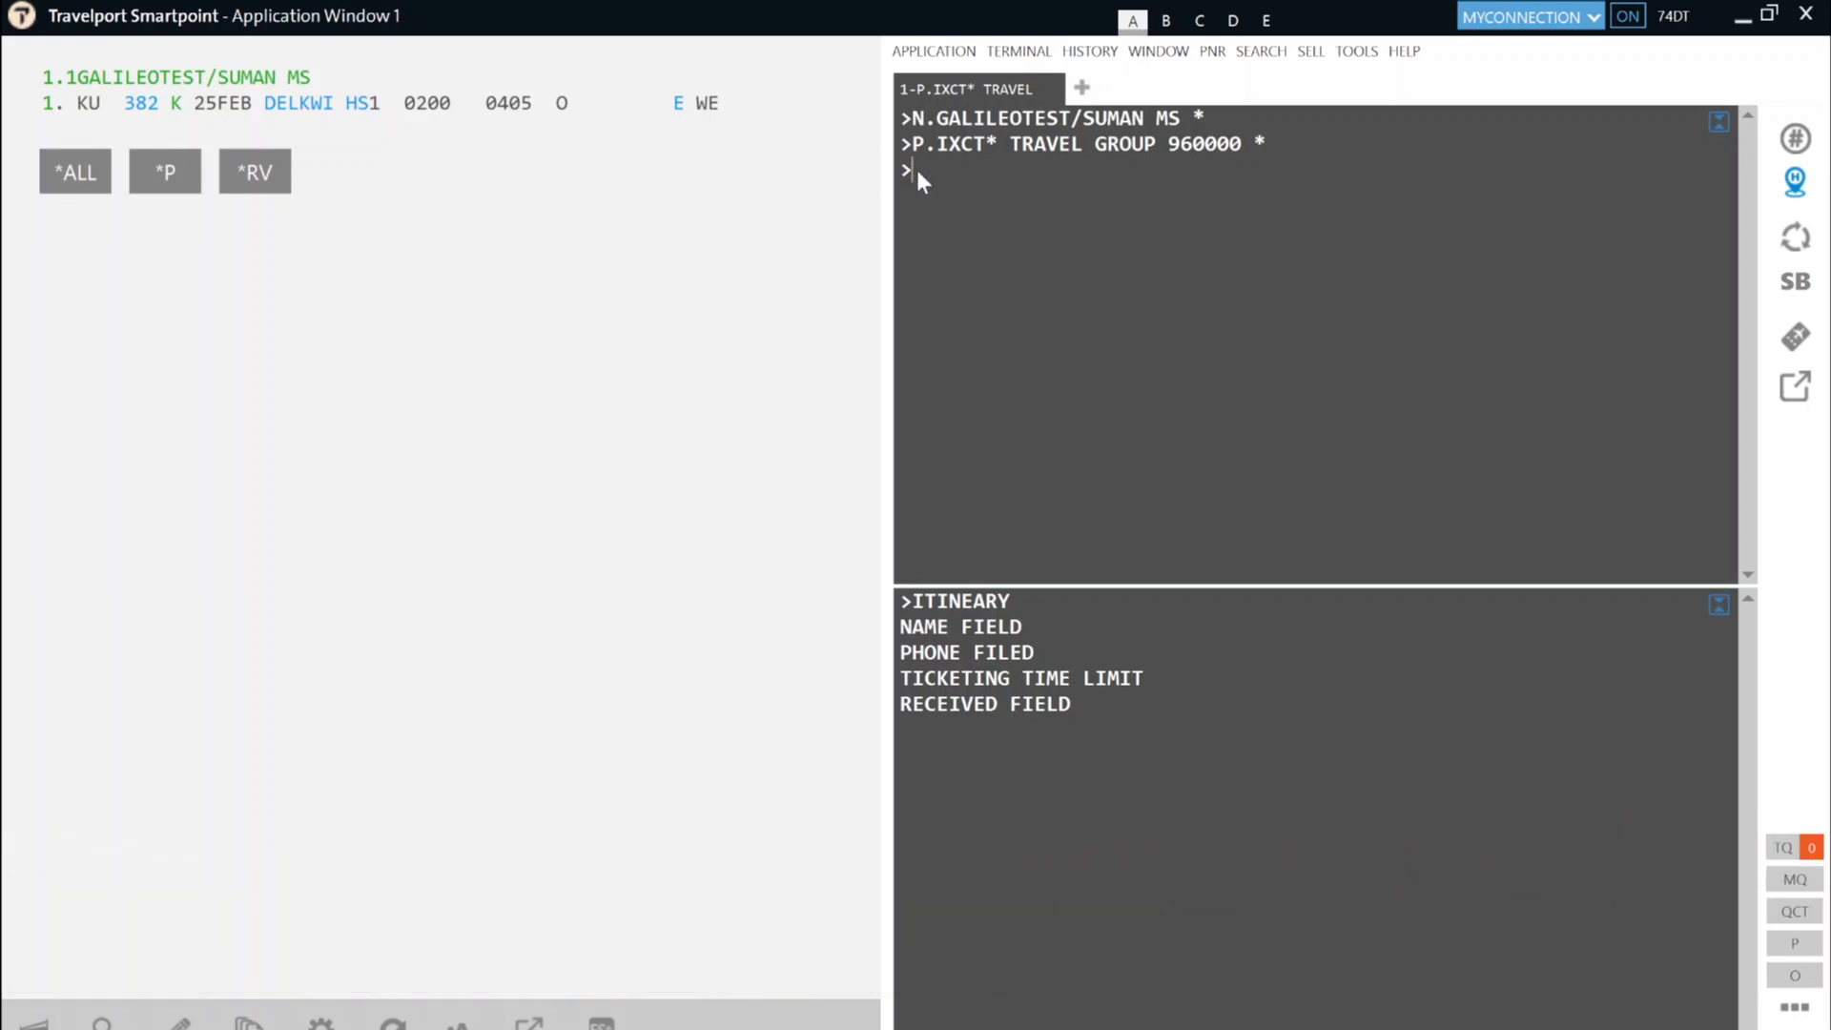
Step: Set the ticketing time limit to 25 February with the entry T.TAU/25FEB
{"action": "type", "text": "T"}
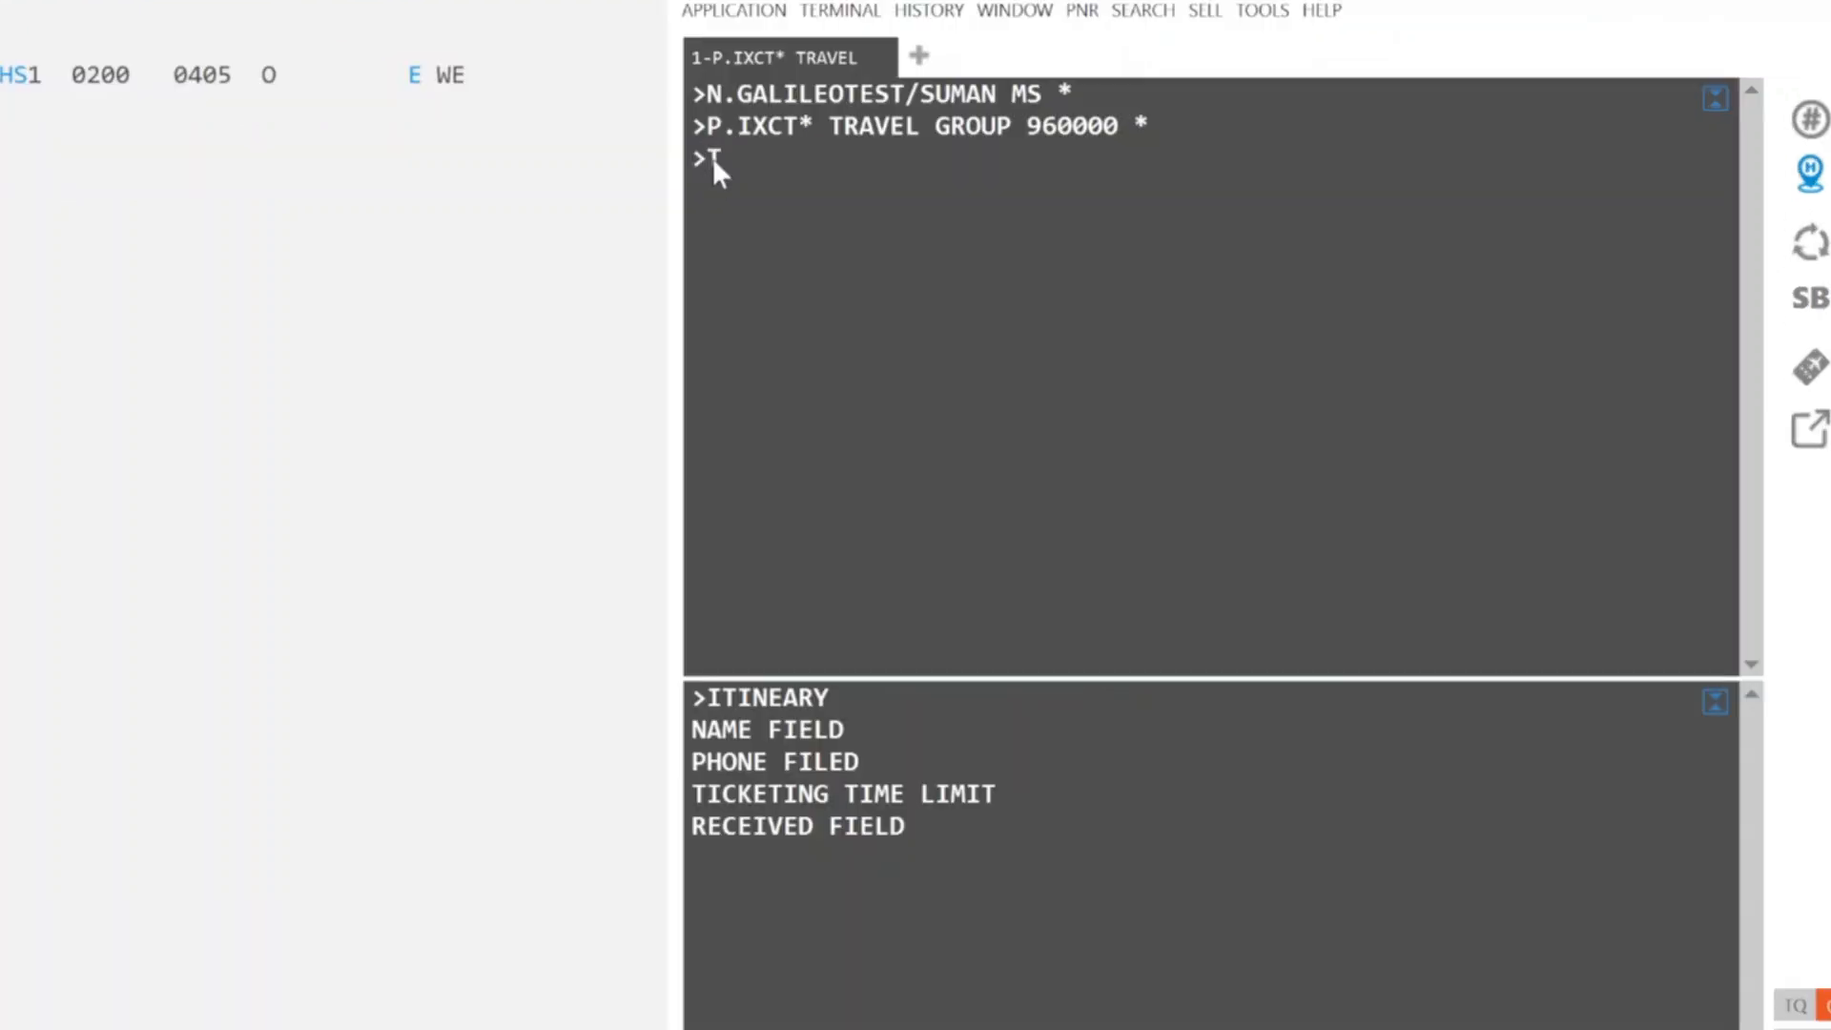
{"action": "type", "text": ".TAU/"}
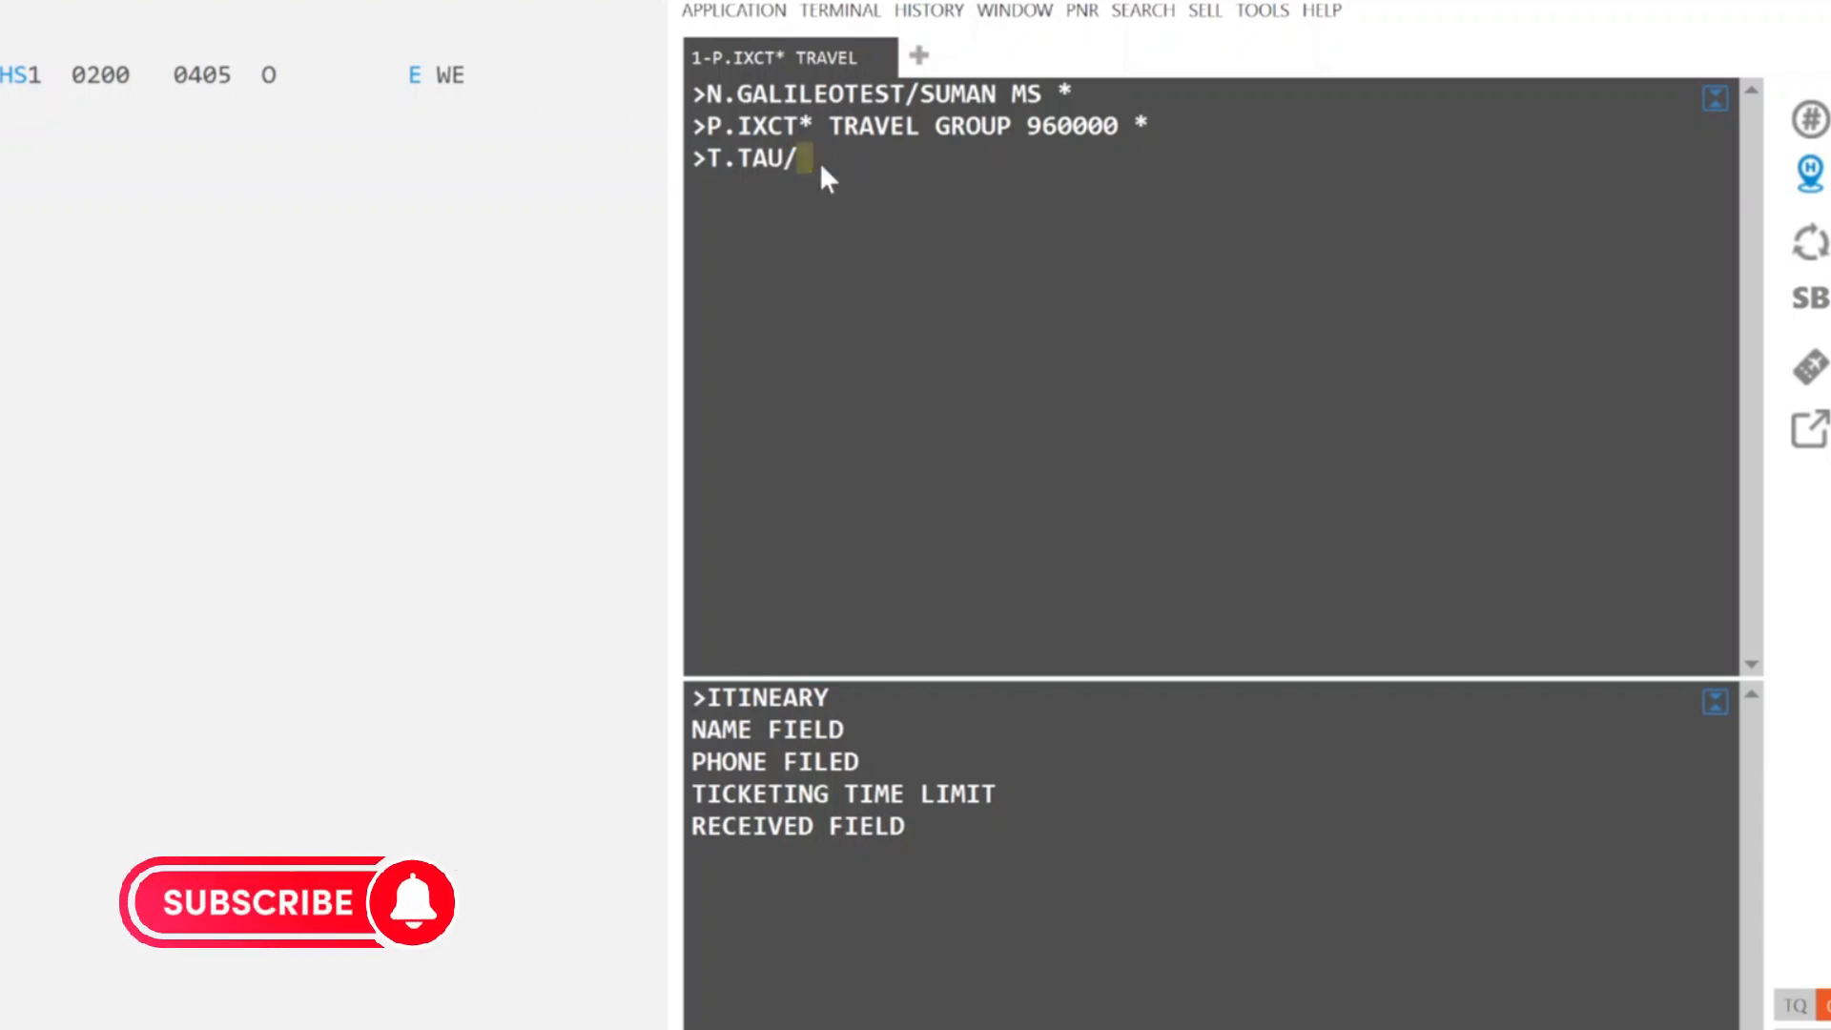
{"action": "type", "text": "FEB"}
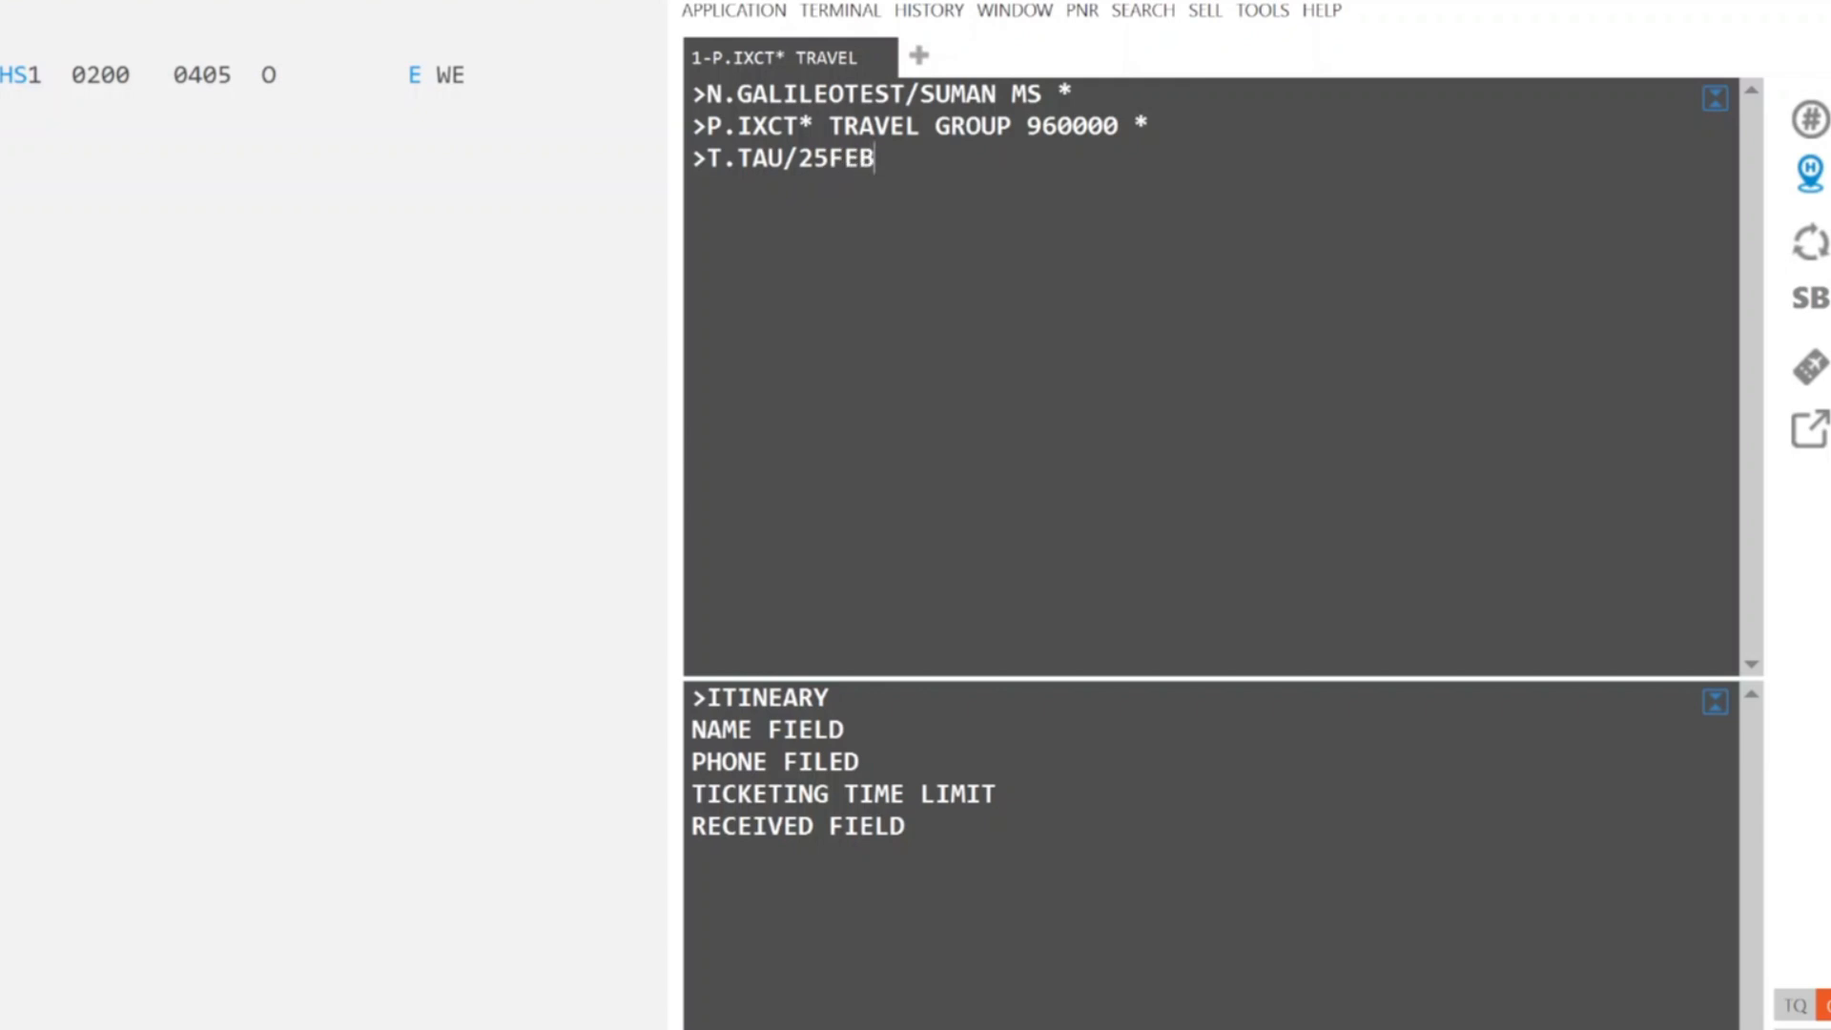
{"action": "key", "text": "Return"}
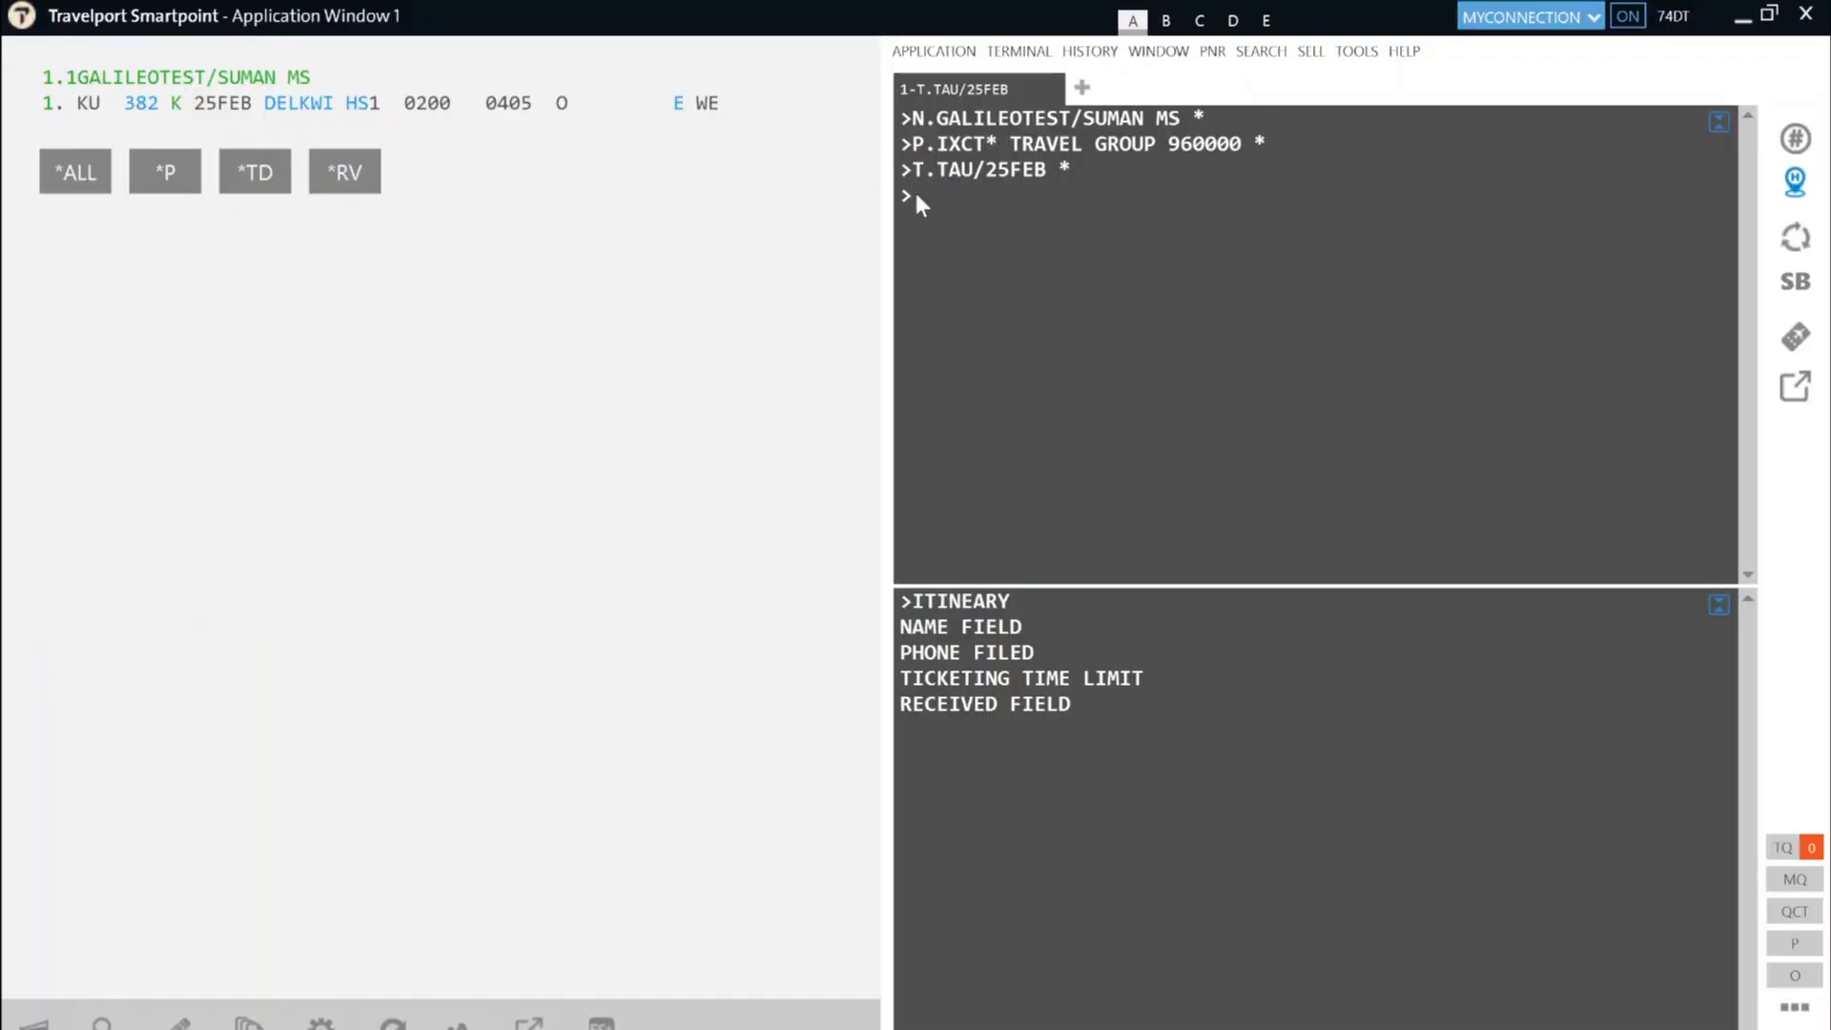
Step: Add the received field to the booking file with the entry R.S
{"action": "type", "text": "P"}
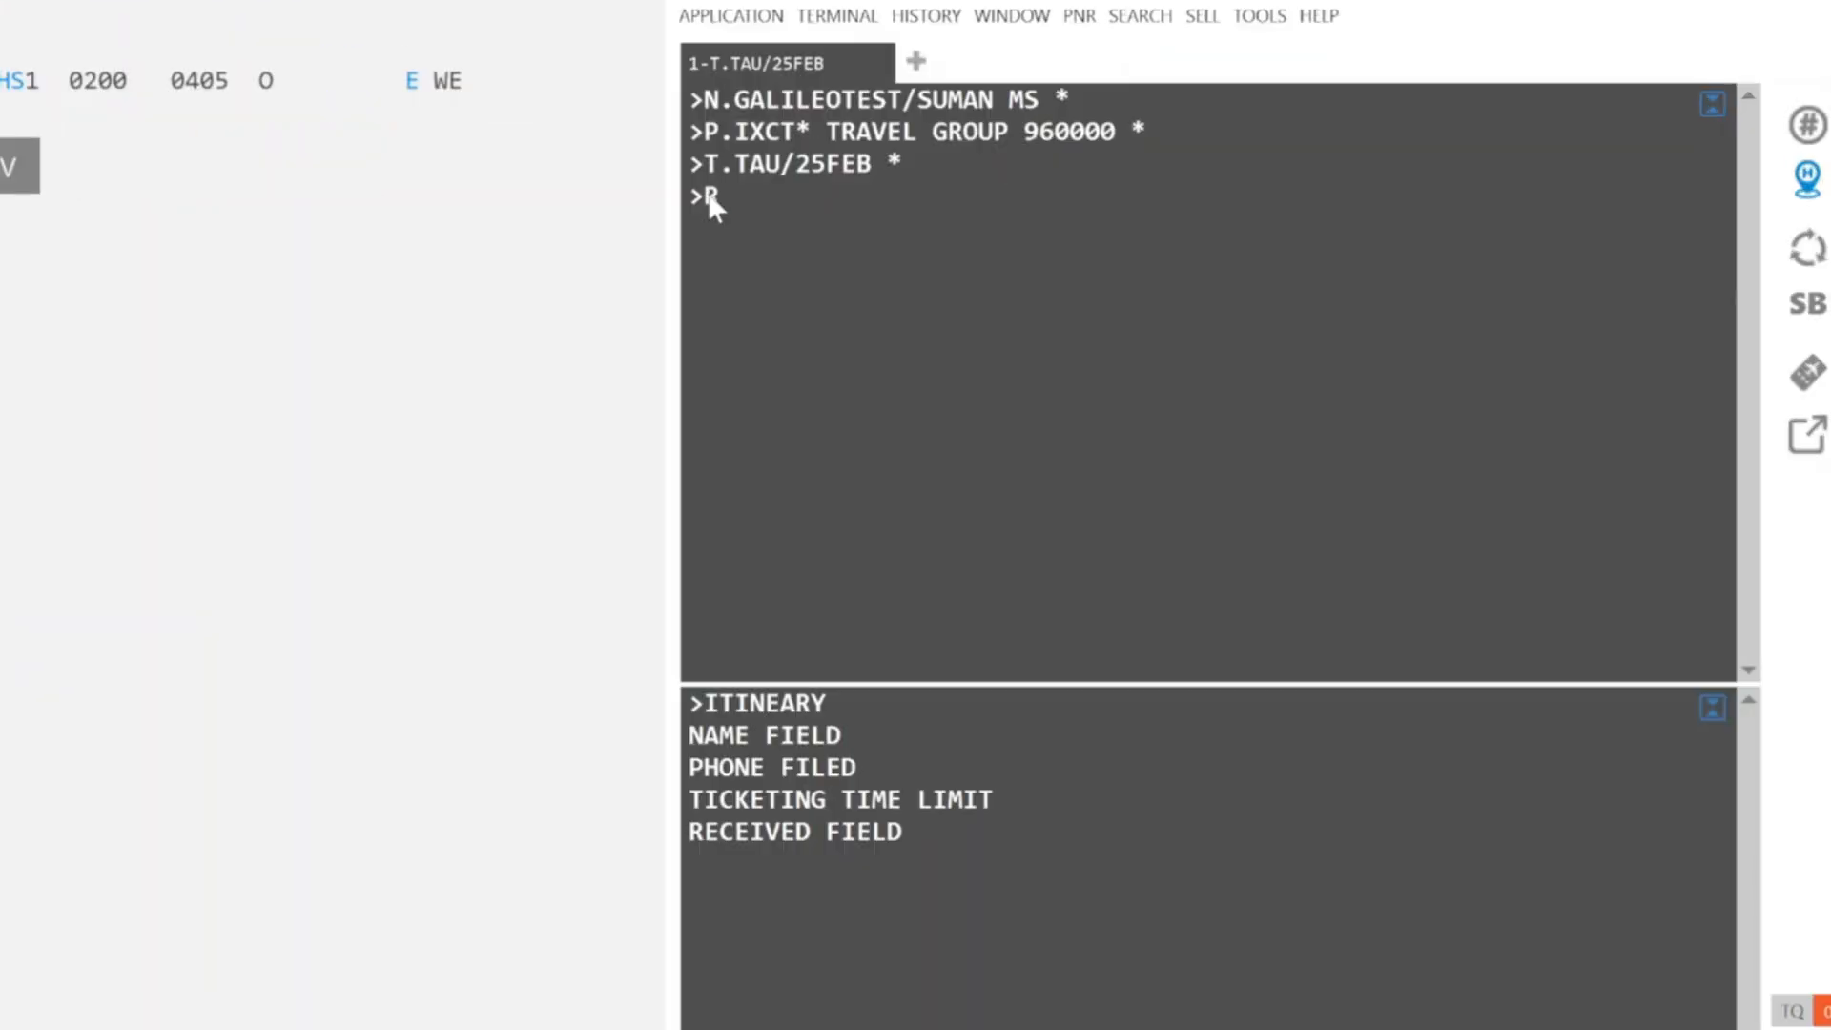
{"action": "type", "text": "."}
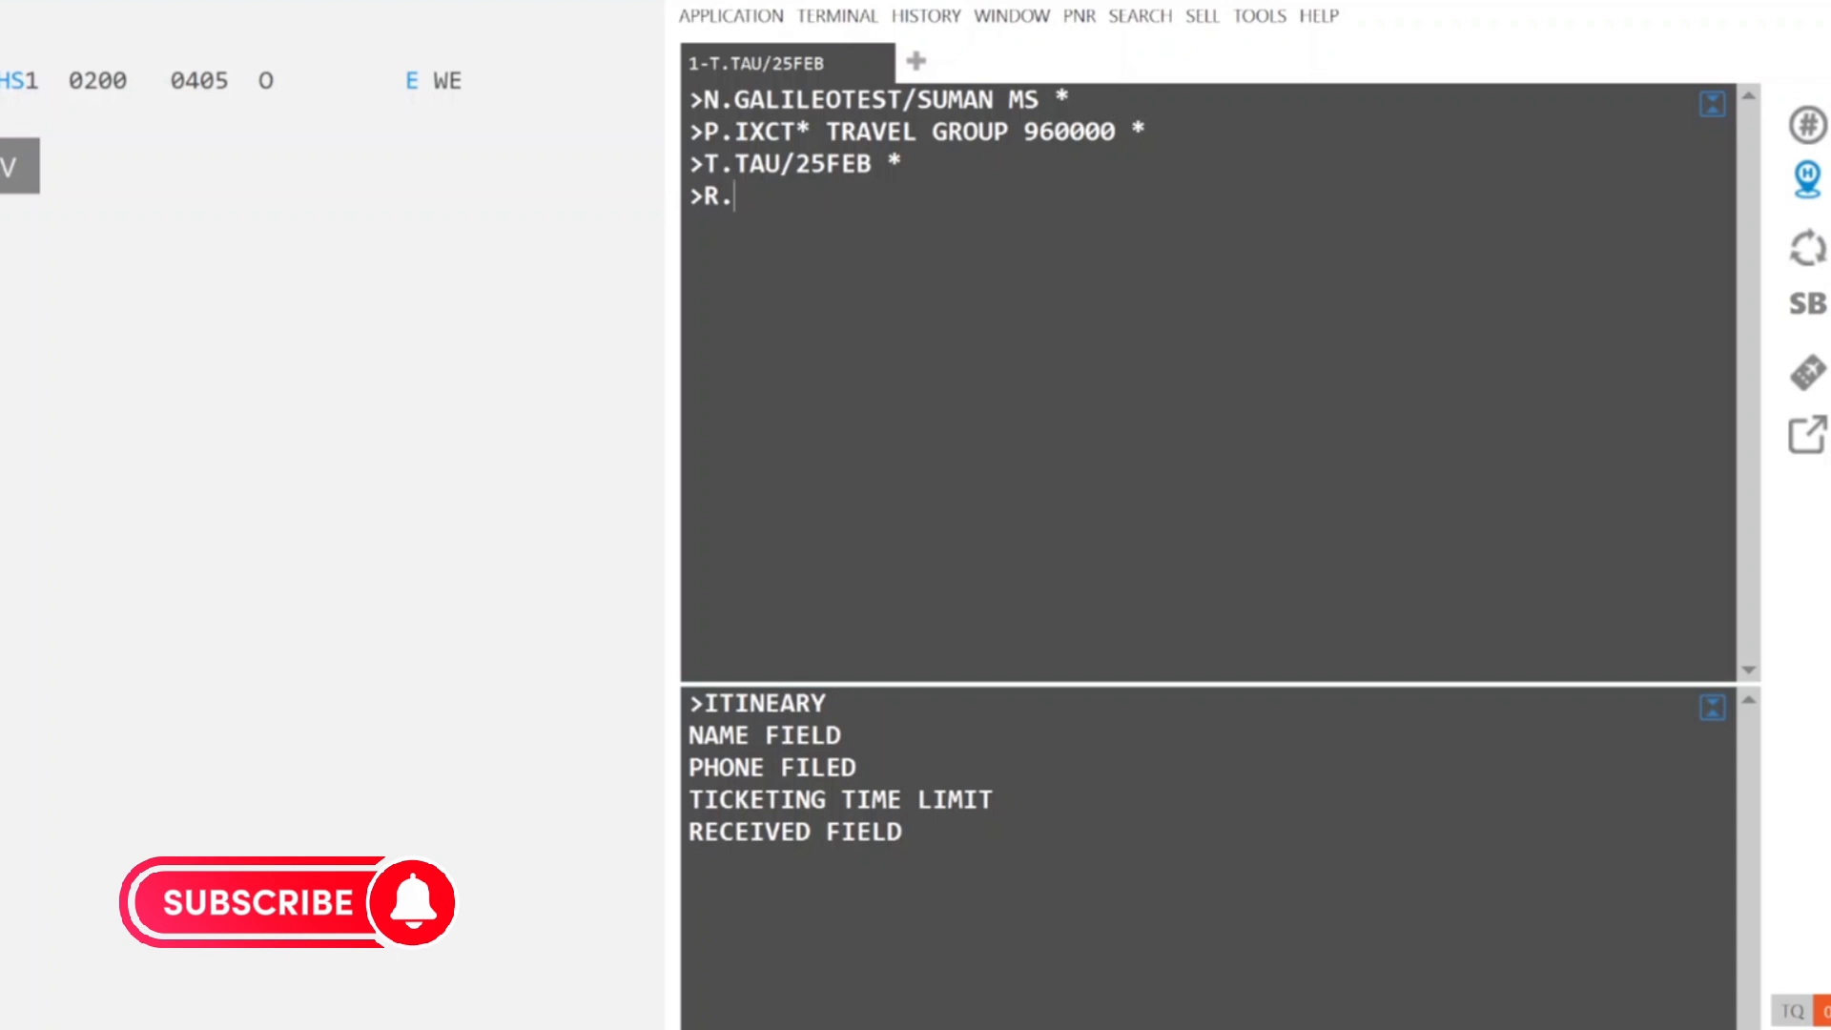
{"action": "type", "text": "S"}
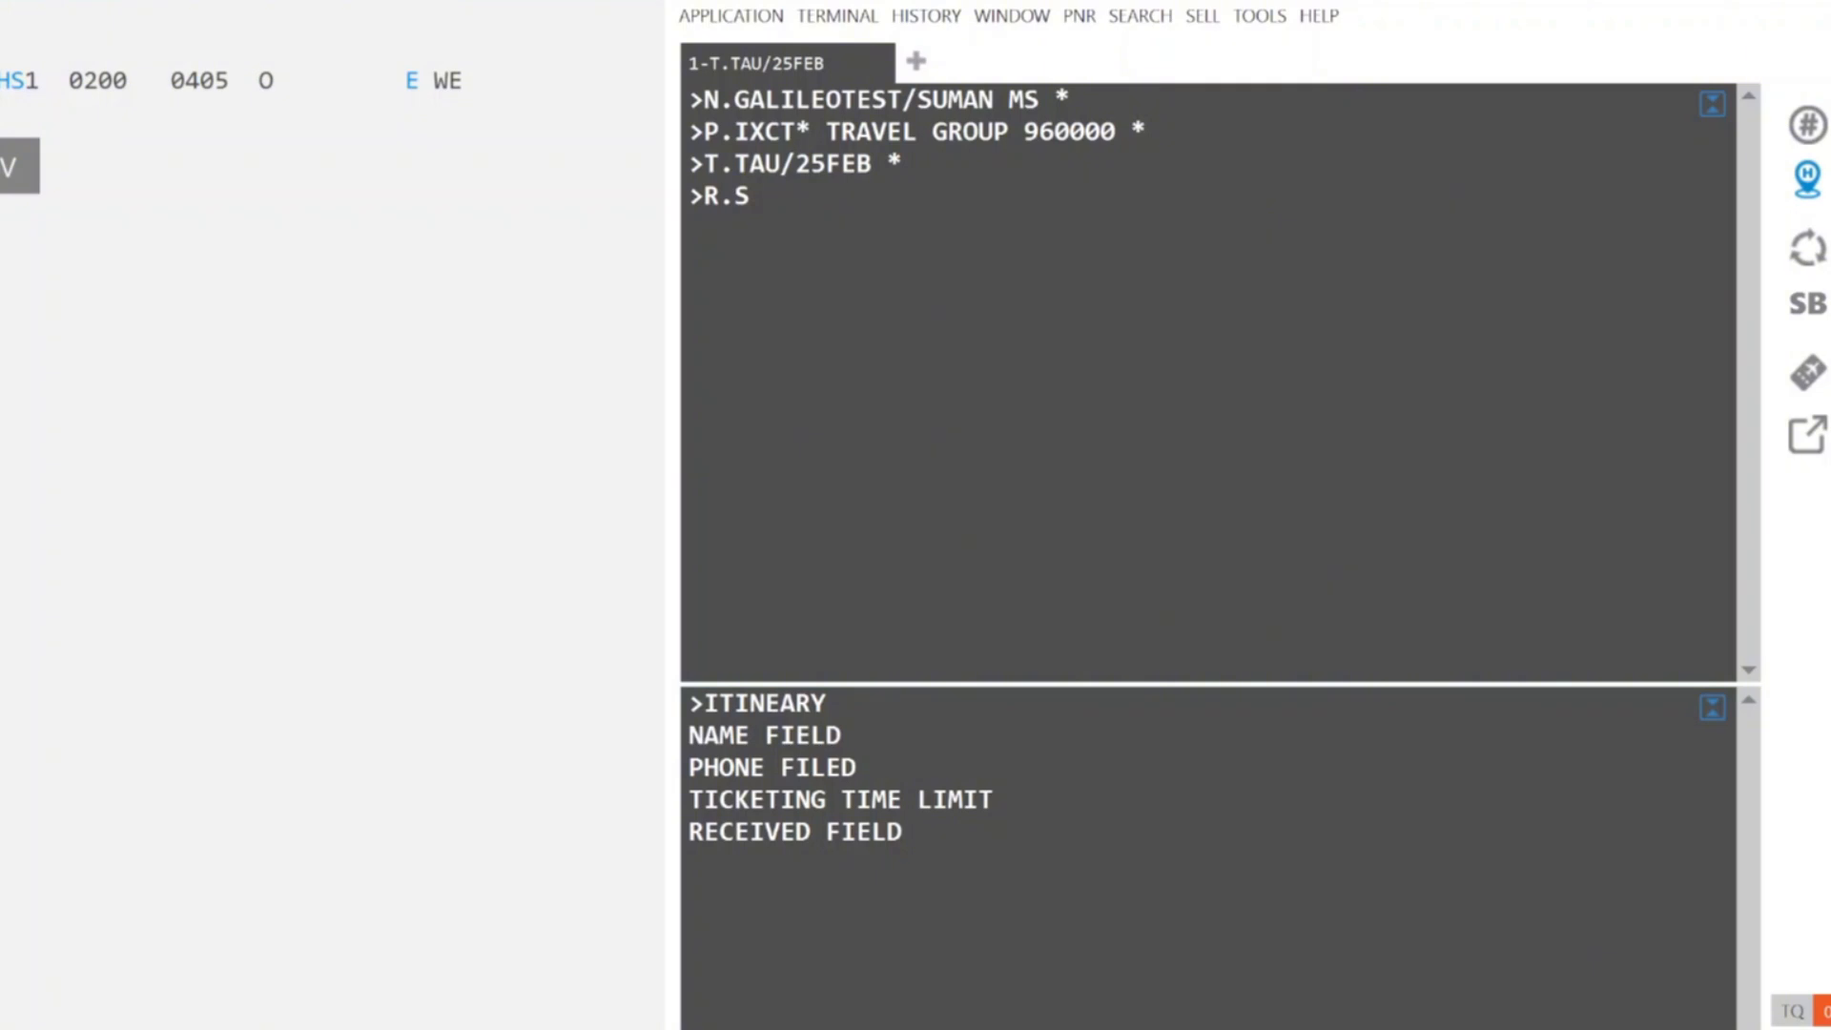
{"action": "key", "text": "Return"}
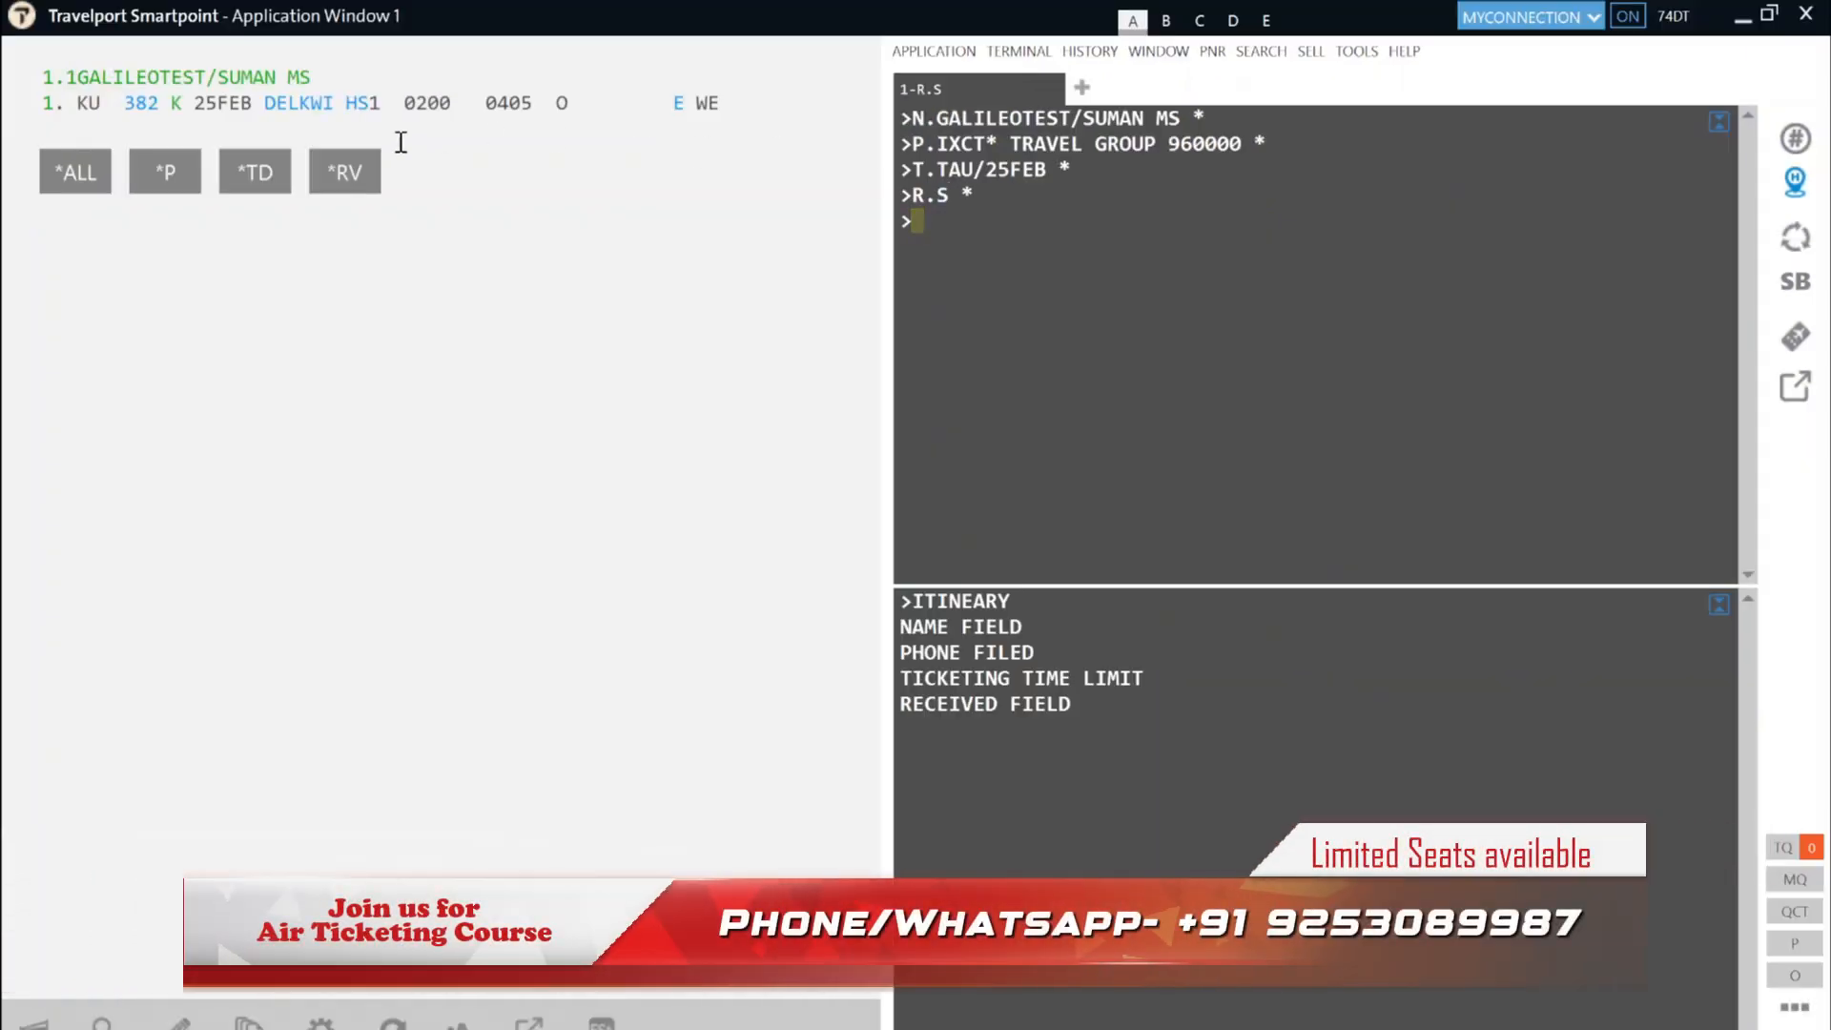
Step: Check the phone and ticketing data of the booking file, and save and retrieve it with ER
{"action": "left_click", "coordinate": [158, 187]}
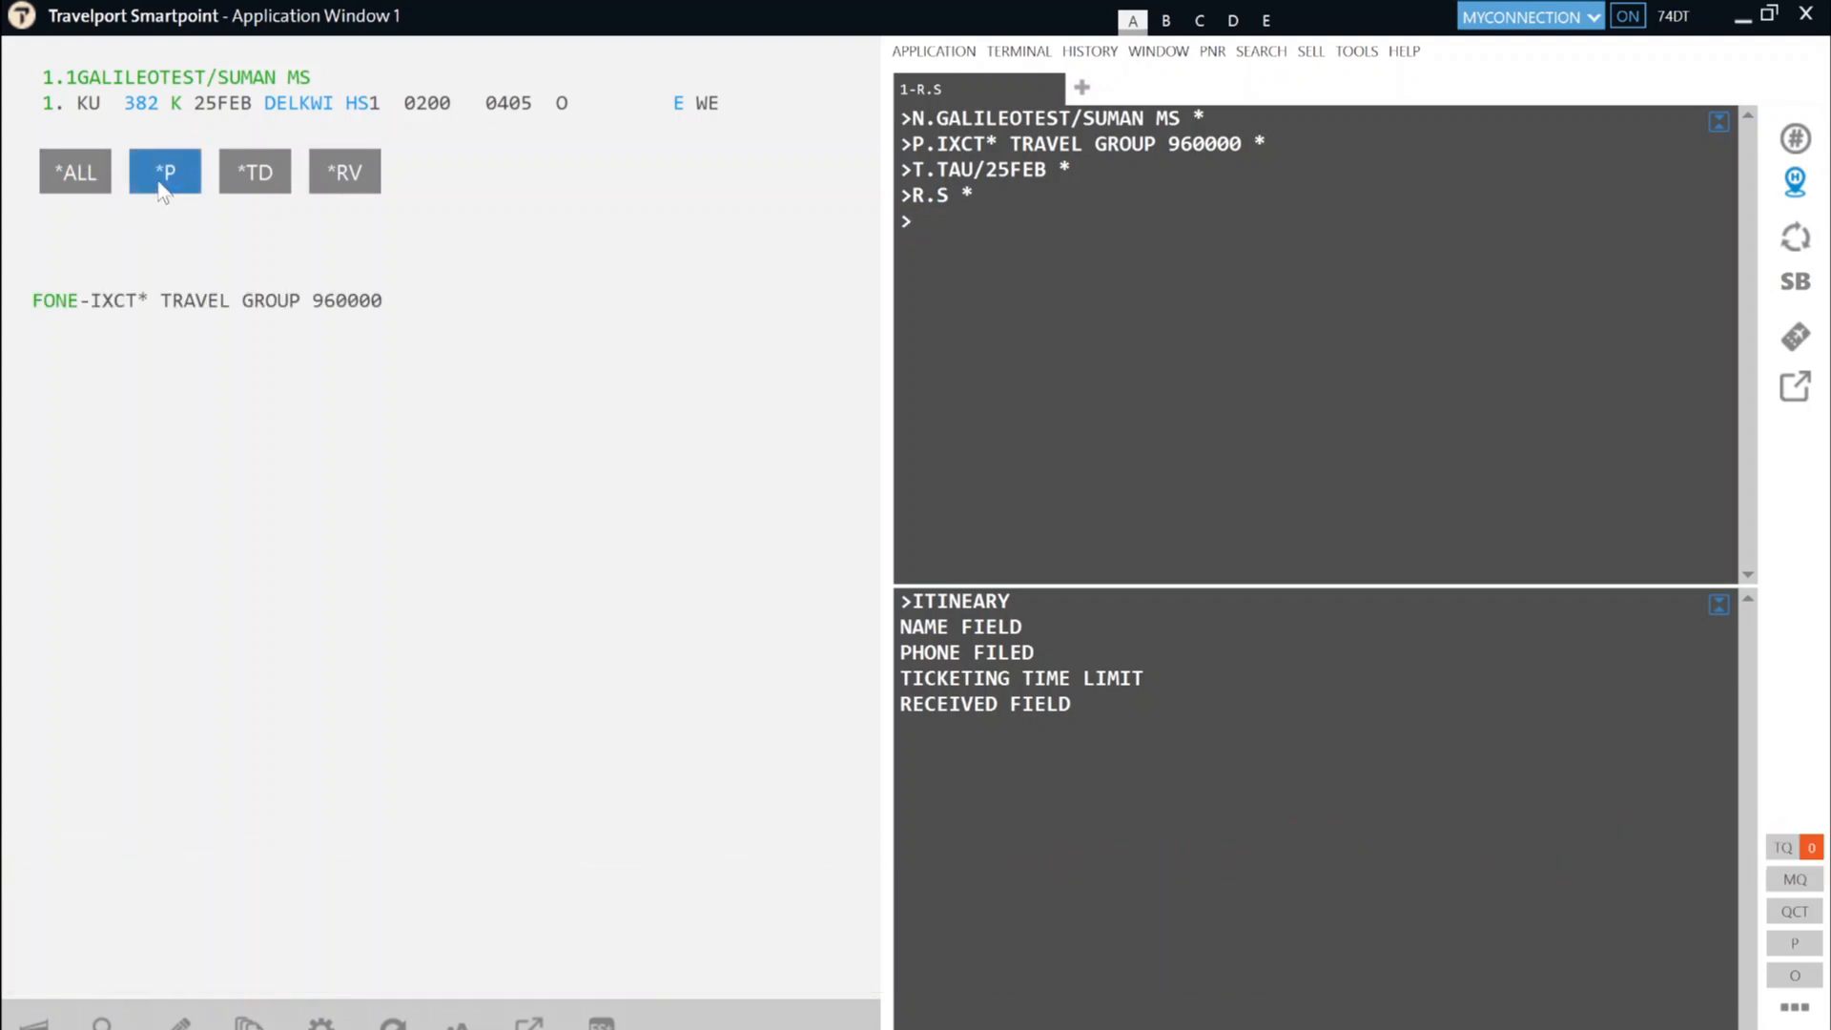
{"action": "left_click", "coordinate": [285, 184]}
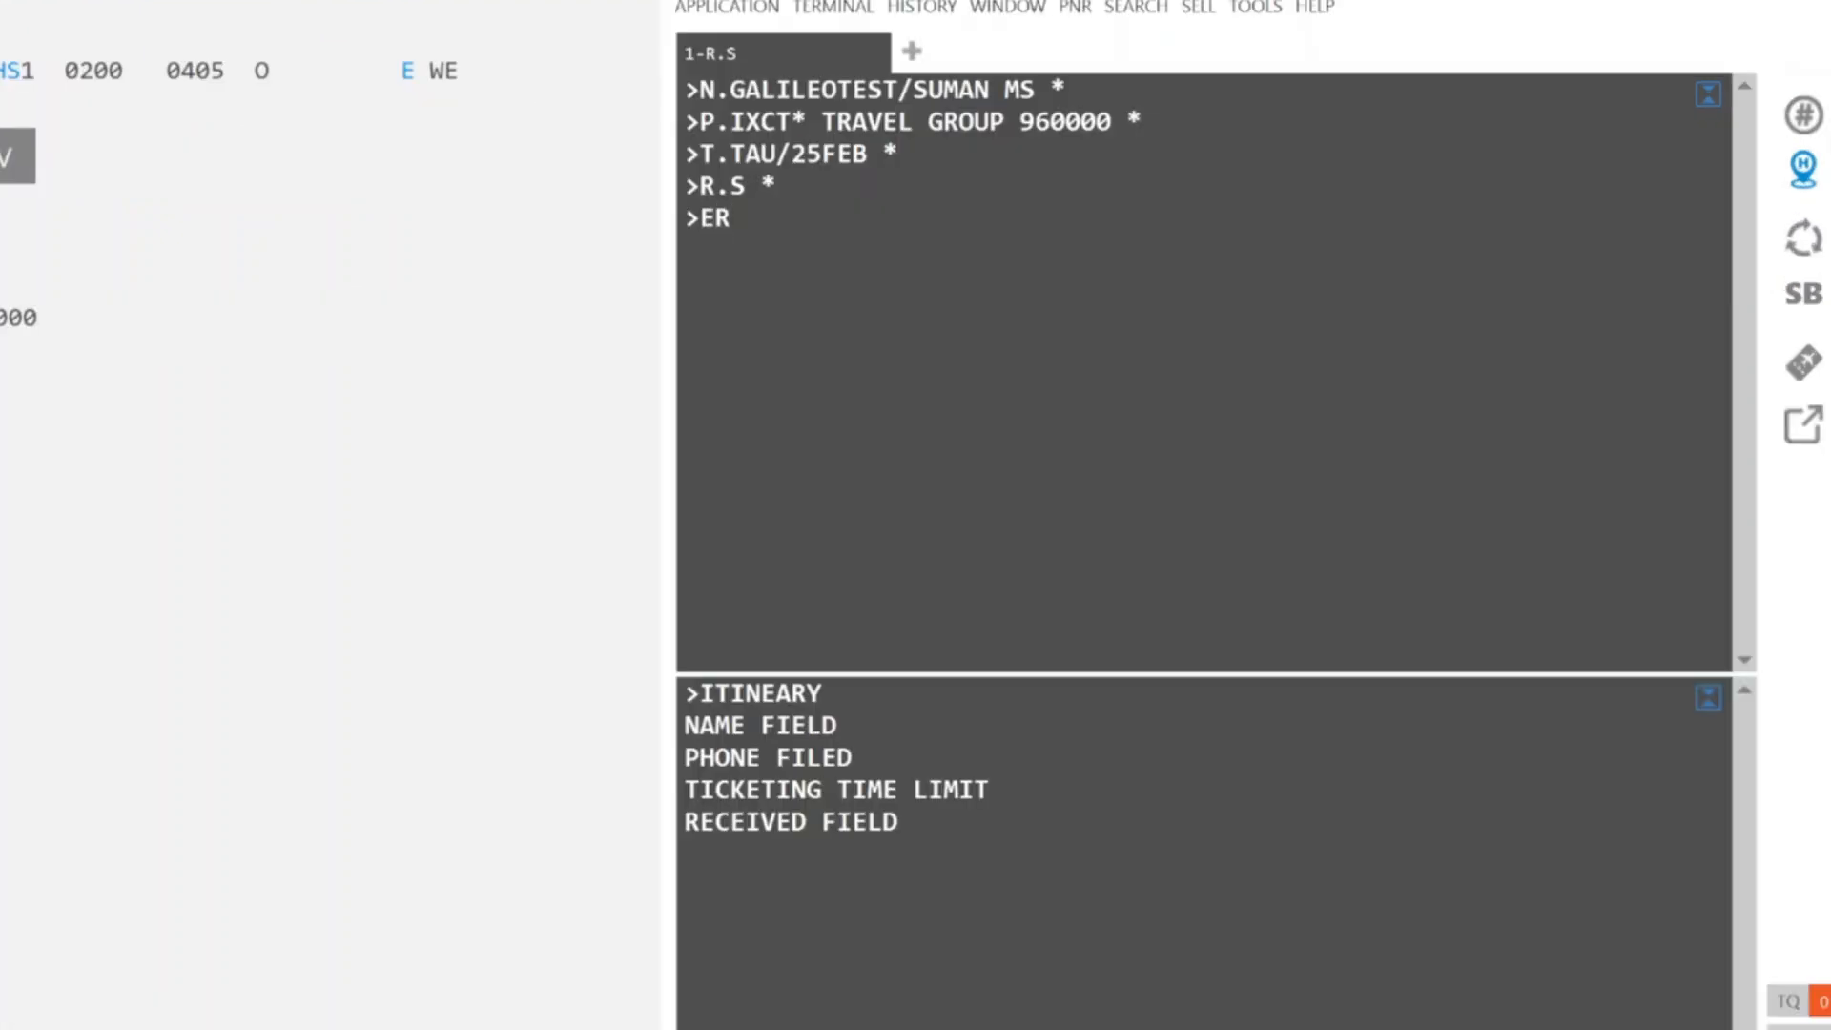
{"action": "key", "text": "Return"}
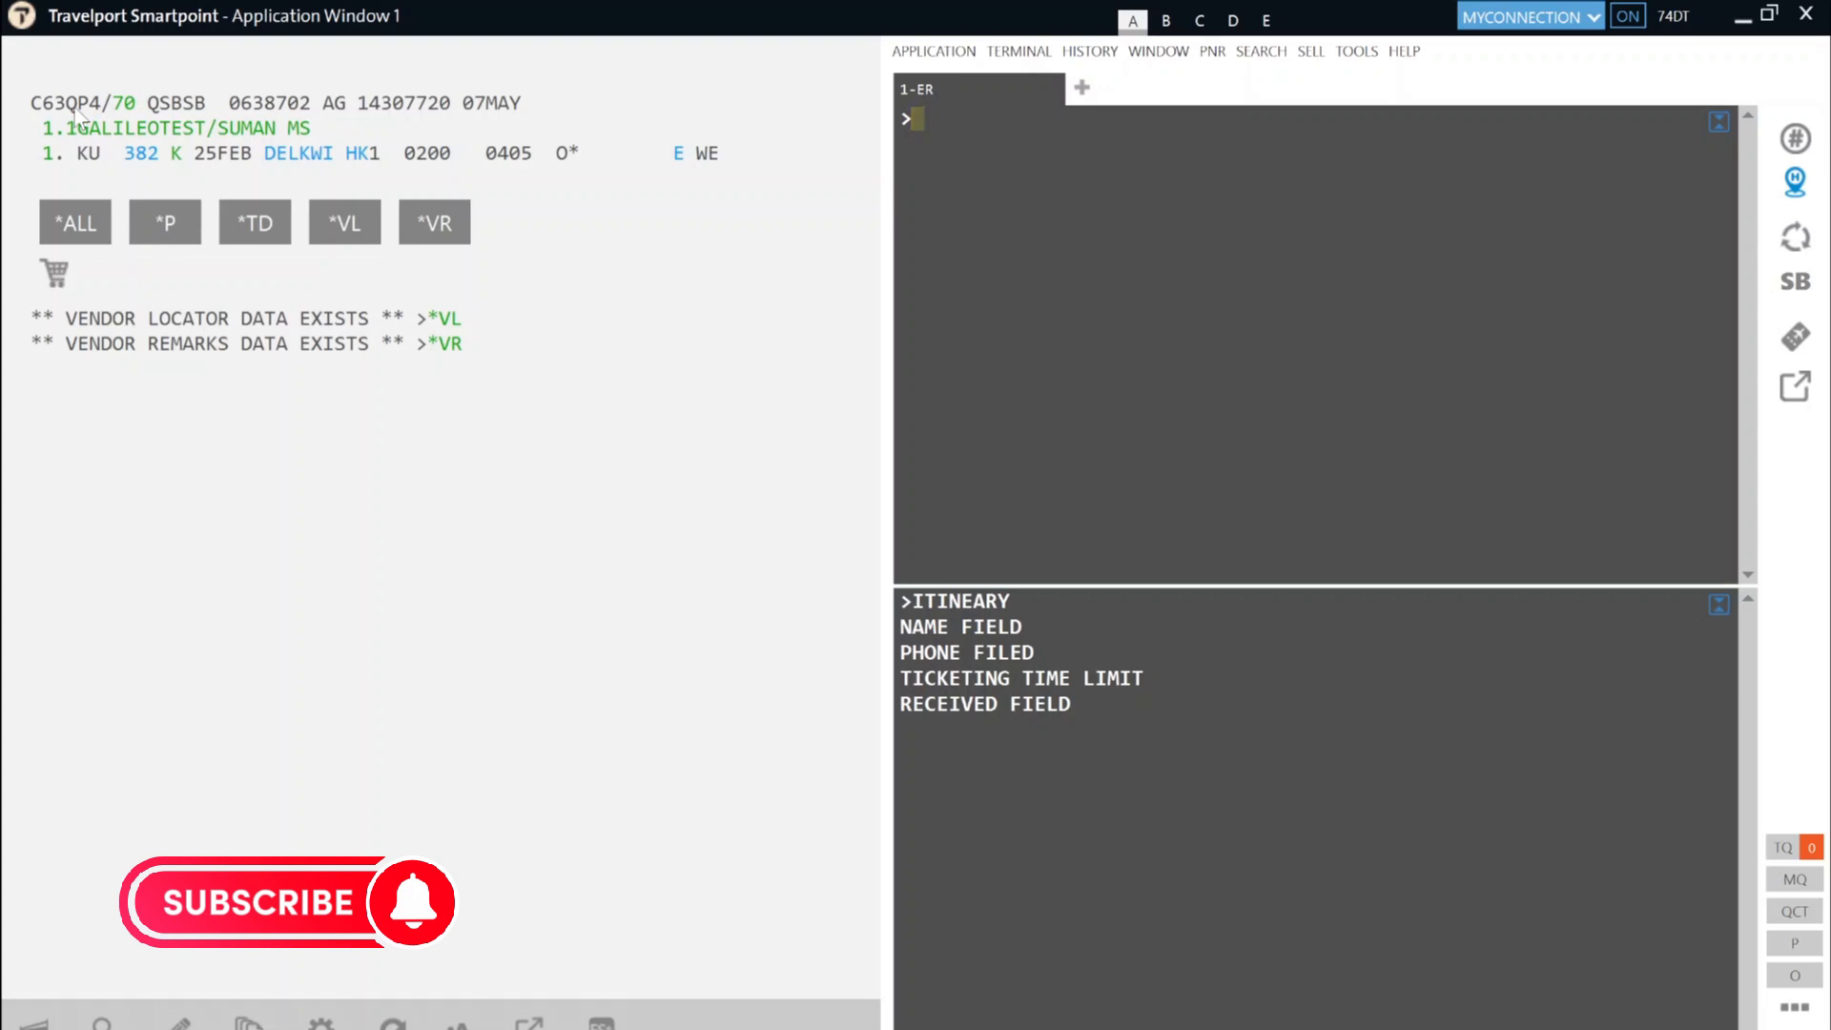
Step: Display the vendor locator of the saved booking, and ignore and retrieve the booking file with IR
{"action": "left_click", "coordinate": [445, 321]}
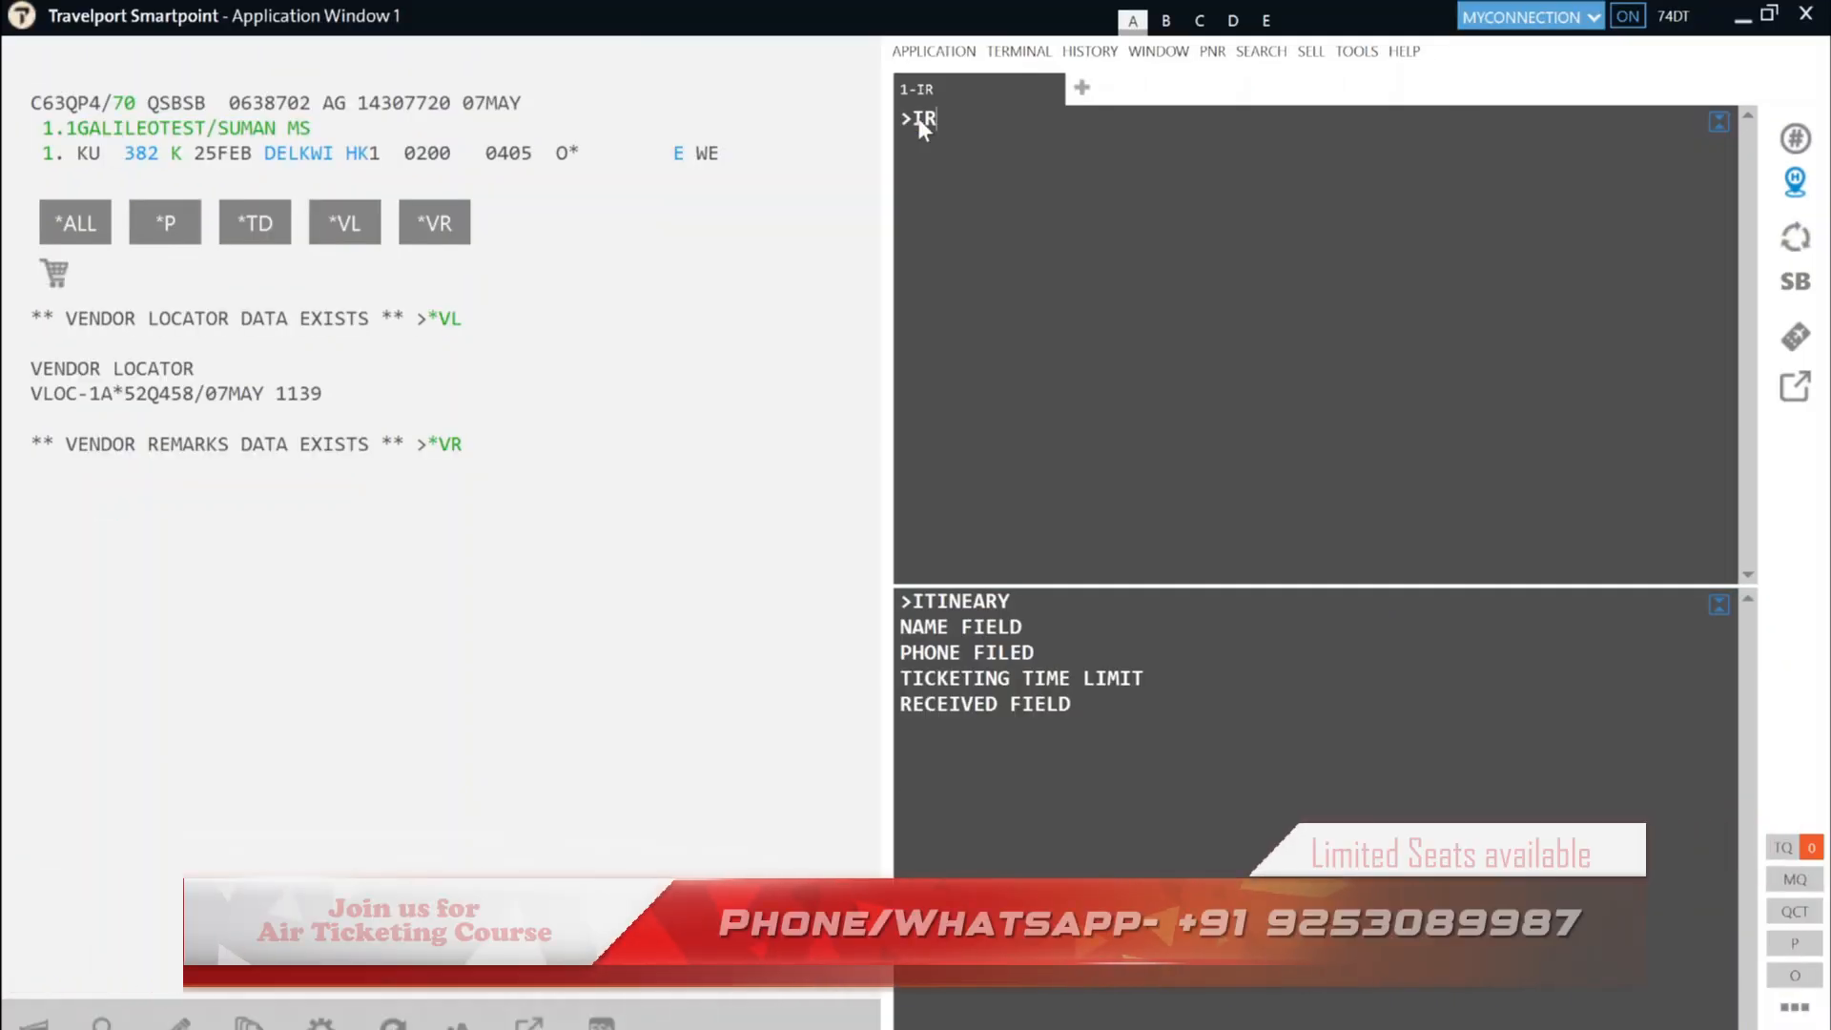
{"action": "key", "text": "Return"}
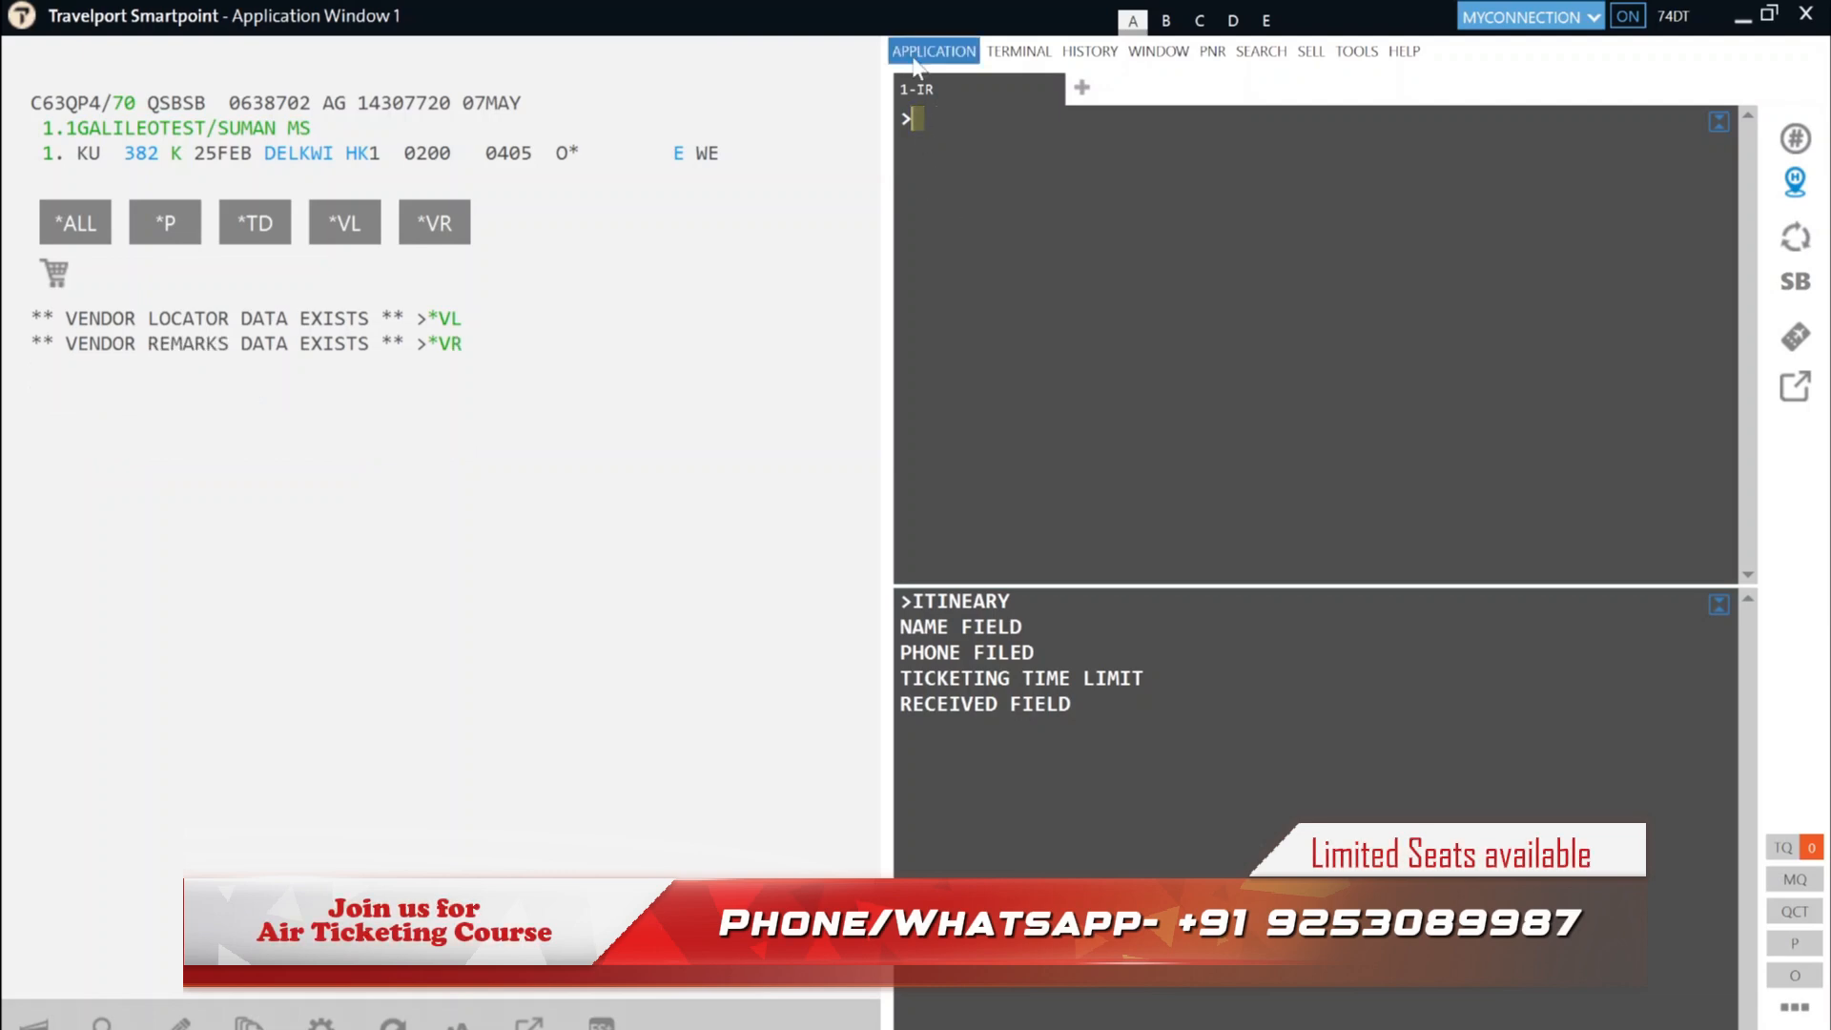